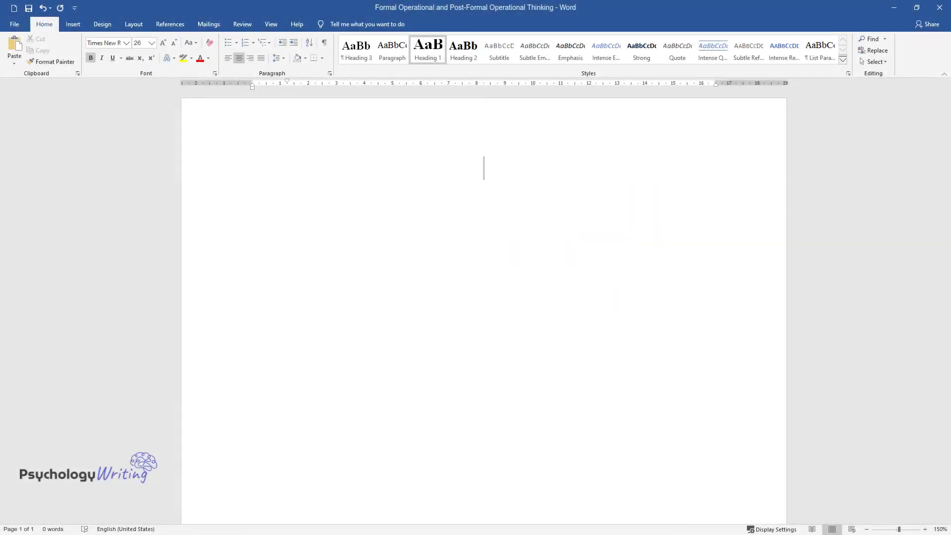
# Type the heading 'Formal Operational and Post-Formal Operational Thinking' and start a new body paragraph below it
pyautogui.write('Formal Opera')
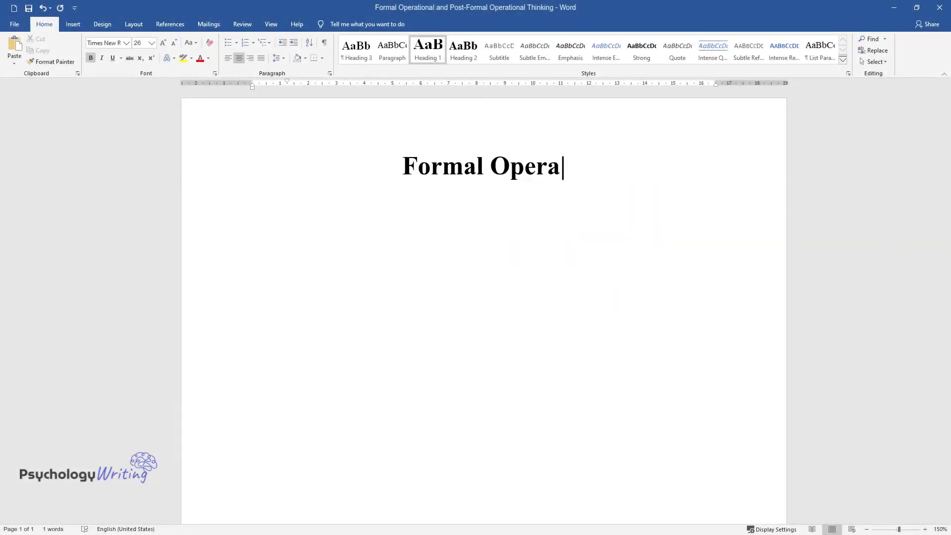
pyautogui.write('tional and Post-Formal Oper')
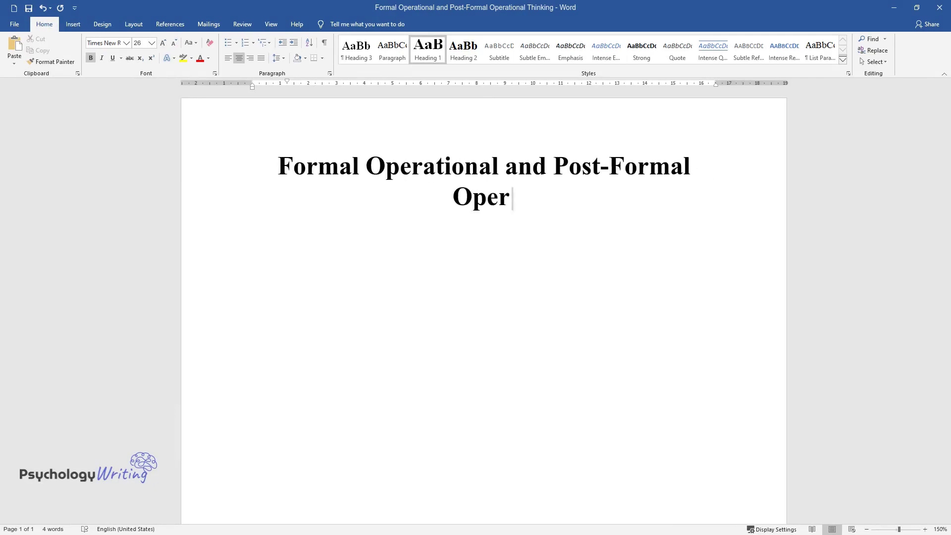
pyautogui.write('ational Thinking')
pyautogui.press('Return')
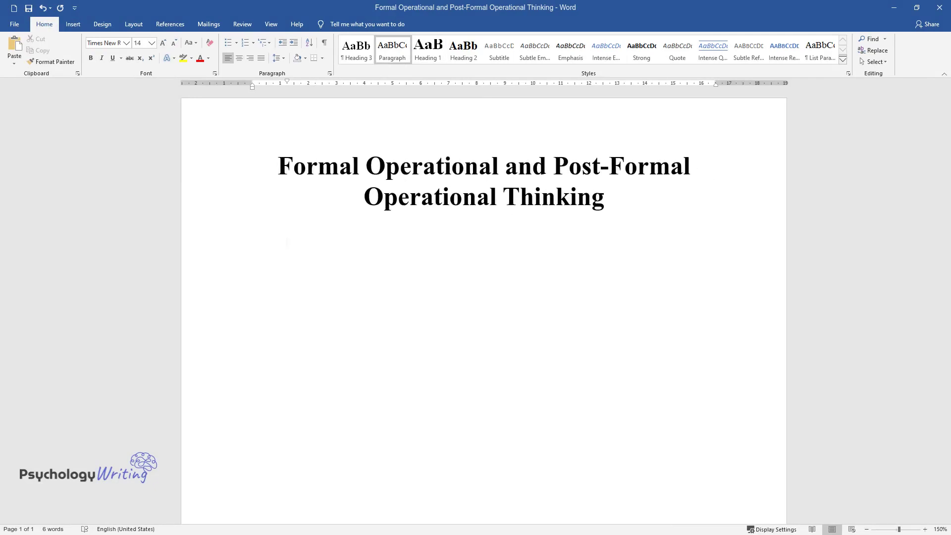
# Type the introductory paragraph contrasting formal and post-formal operational stages, ending 'or a combination of the two.'
pyautogui.write('Formal and post-formal ope')
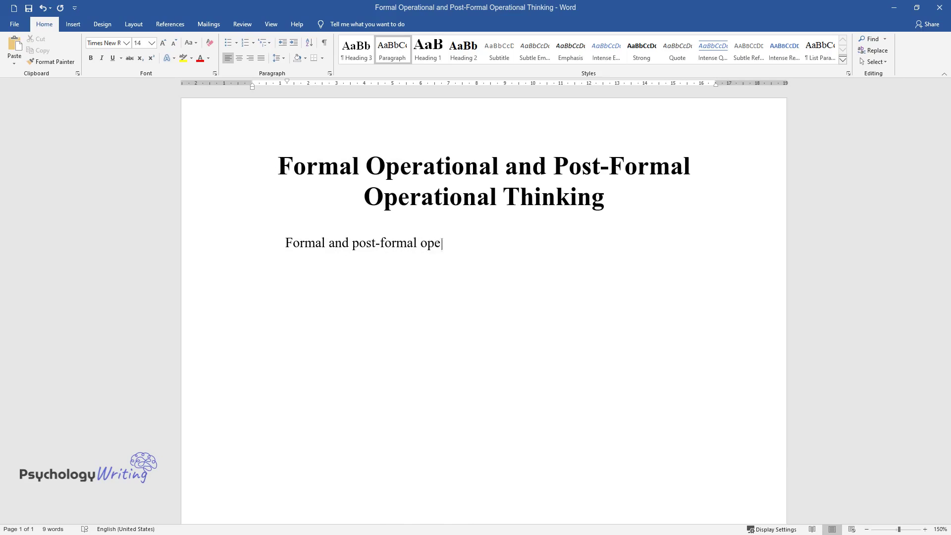
pyautogui.write('rational stages are phases in c')
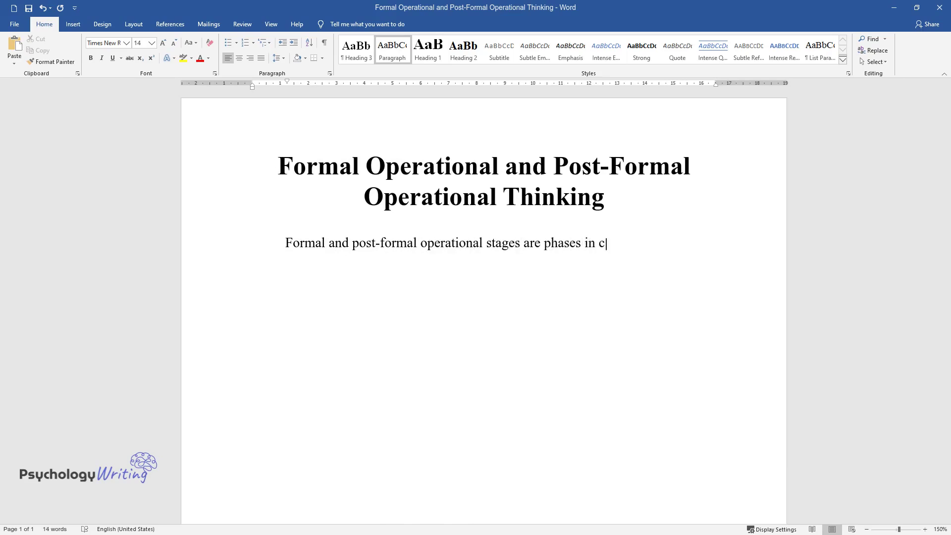
pyautogui.write('ognitive development. The formal')
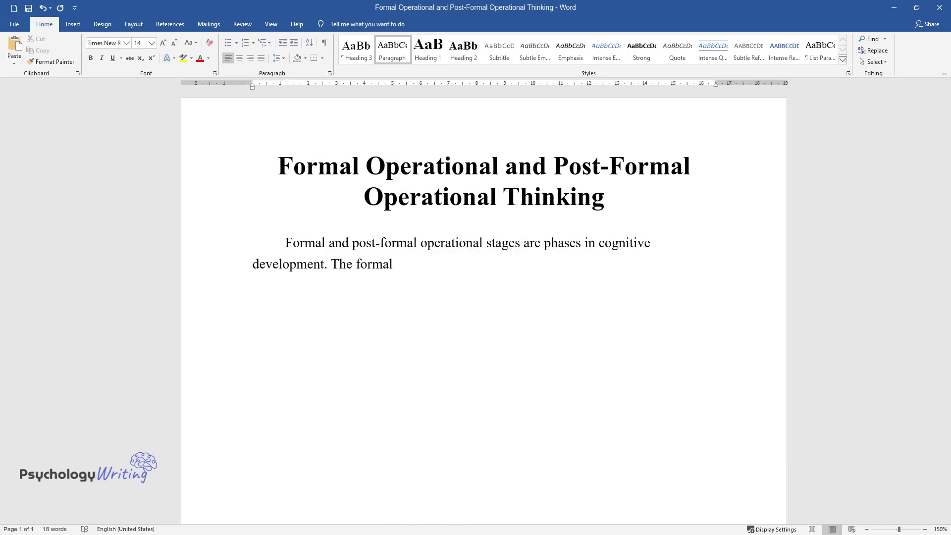
pyautogui.write(' operational stage is the last ')
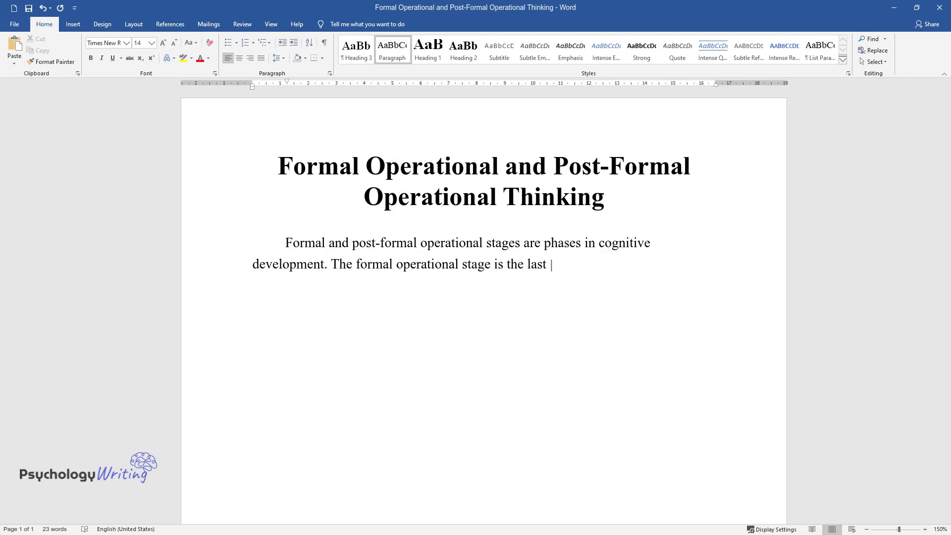
pyautogui.write('cognitive stage proposed by Pia')
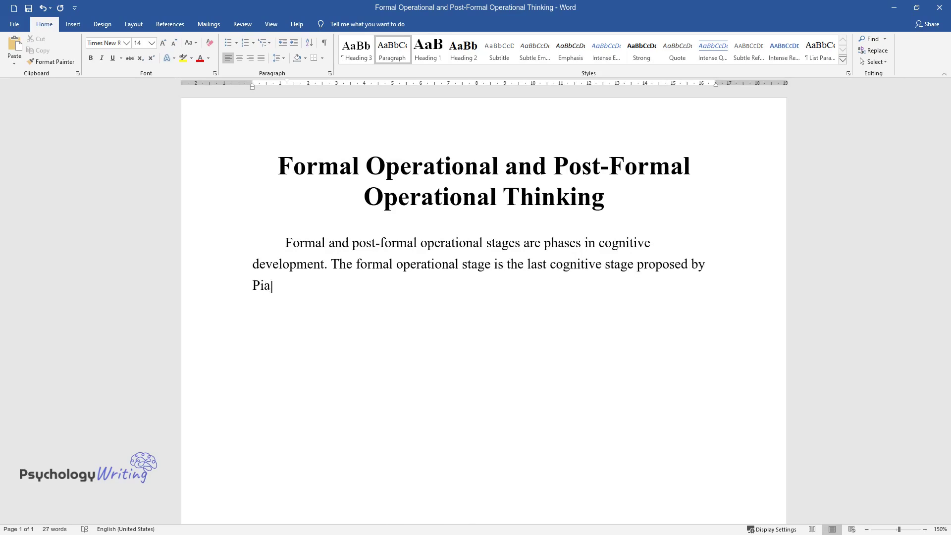
pyautogui.write('get in his theory of developmen')
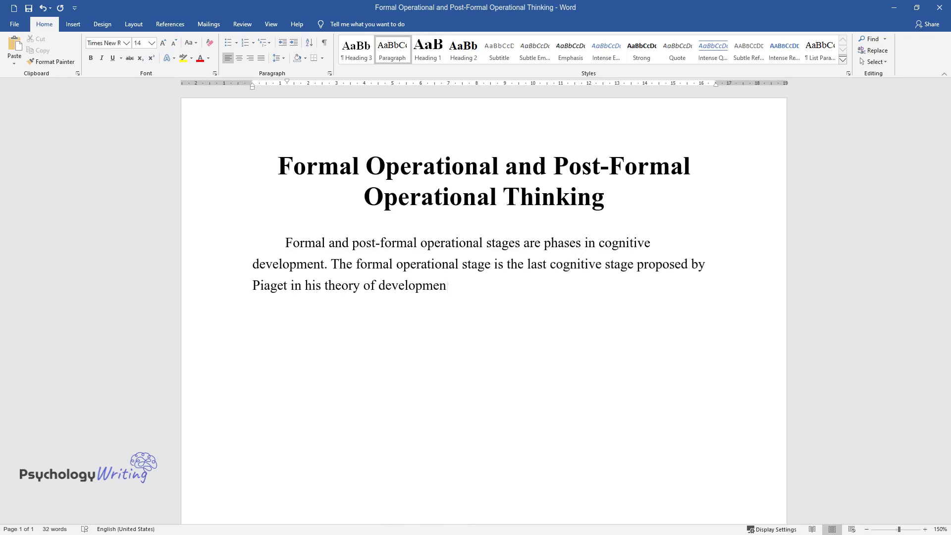
pyautogui.write('t. This stage is mainly characte')
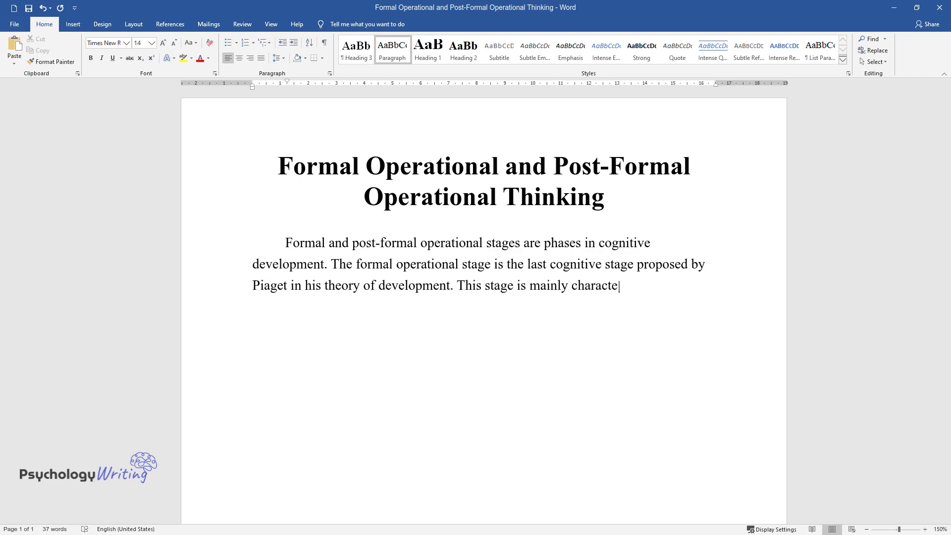
pyautogui.write('rized by abstract thinking and')
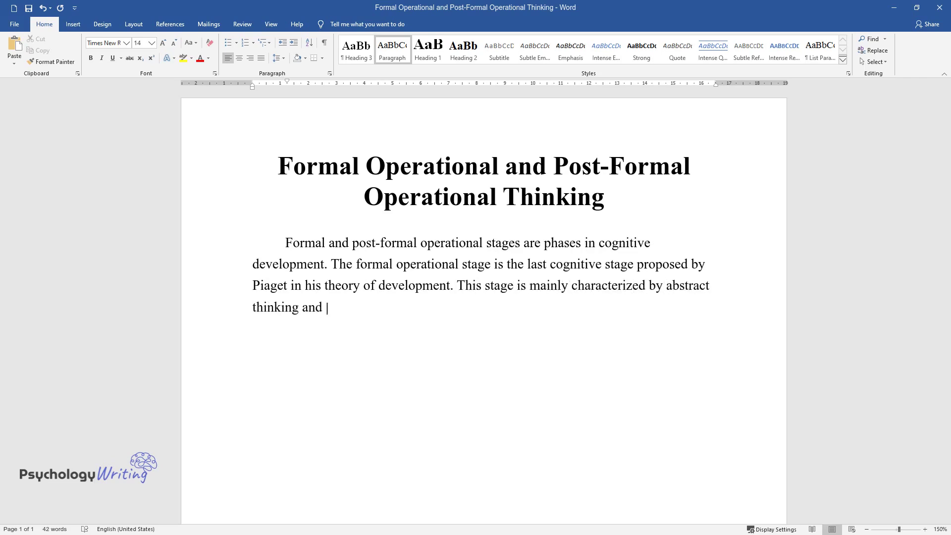
pyautogui.write('hand, post-operational thinking')
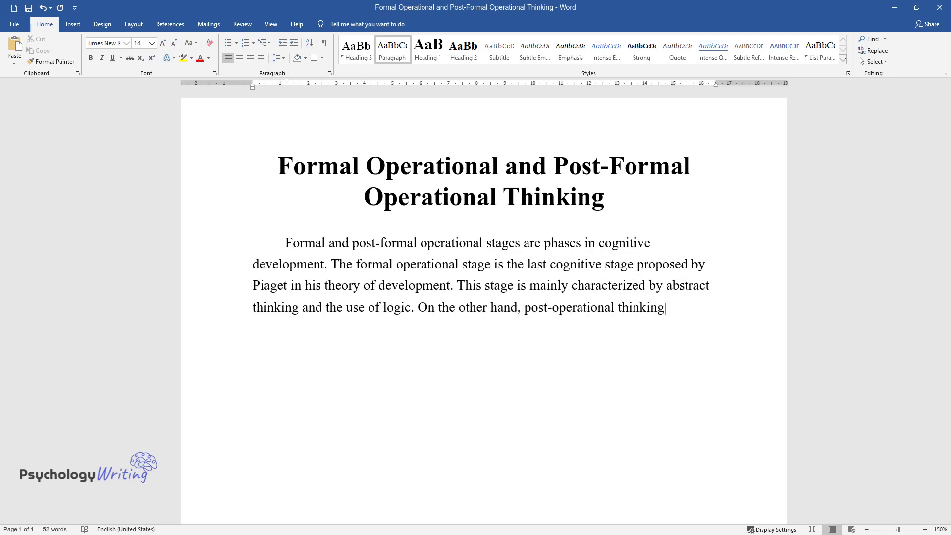
pyautogui.write(' is an extension of Piaget’s th')
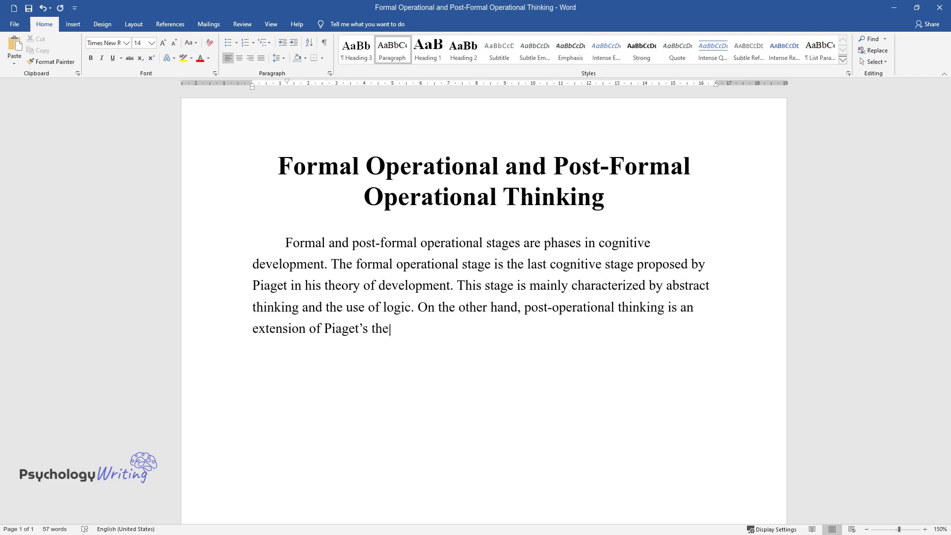
pyautogui.write("et's theory that was developed")
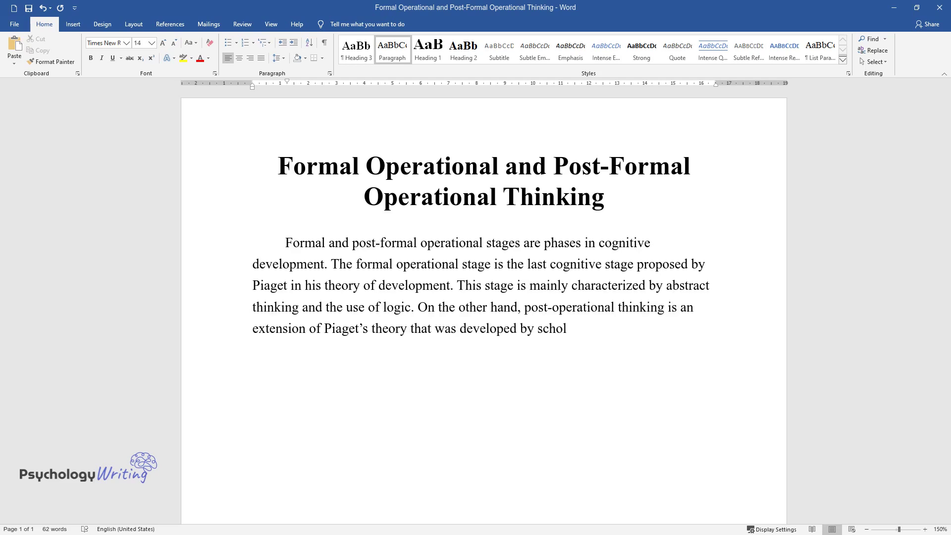
pyautogui.write(' by scholars after him. It is characteri')
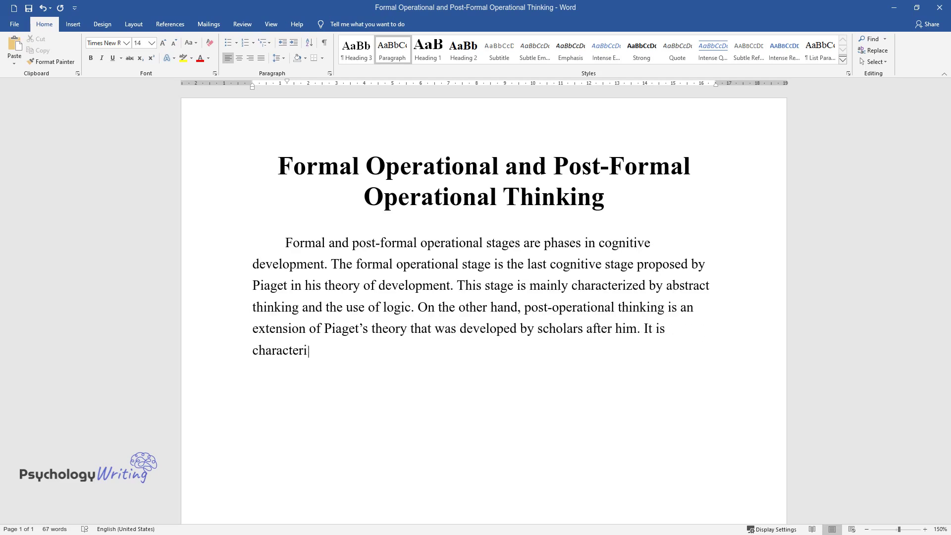
pyautogui.write('zed by practicality, dialectic ')
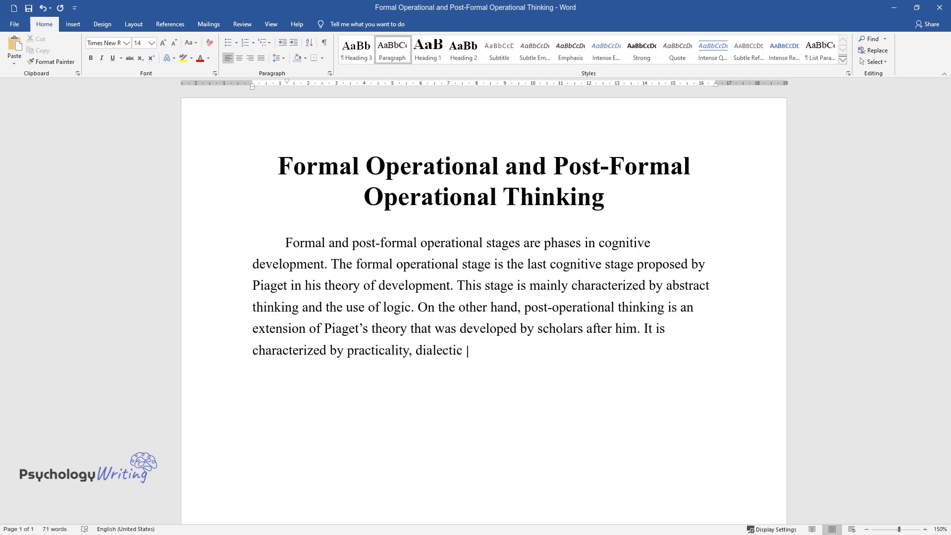
pyautogui.write('thinking, openness to contradiction or ambiguity, and i')
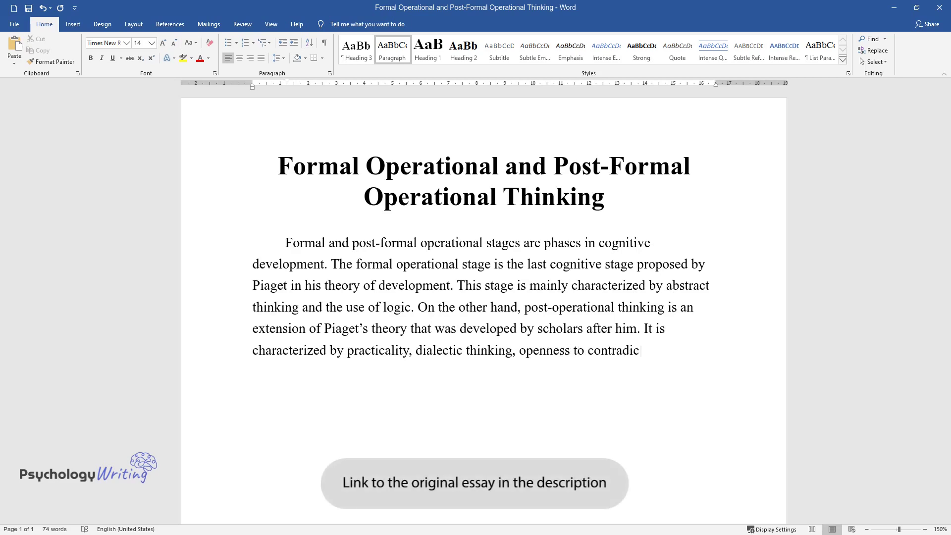
pyautogui.scroll(-2, 483, 224)
pyautogui.write('ndividua')
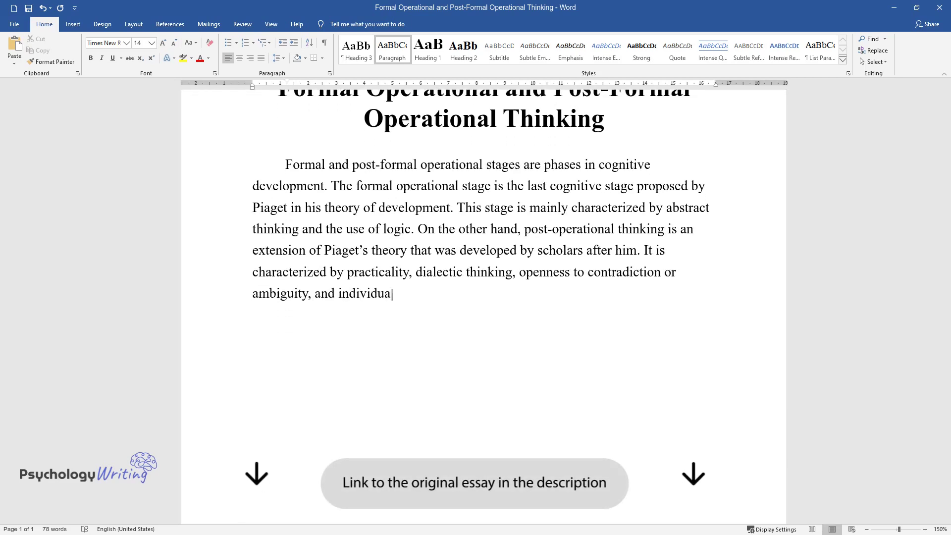
pyautogui.write('lism. People can fall under eit')
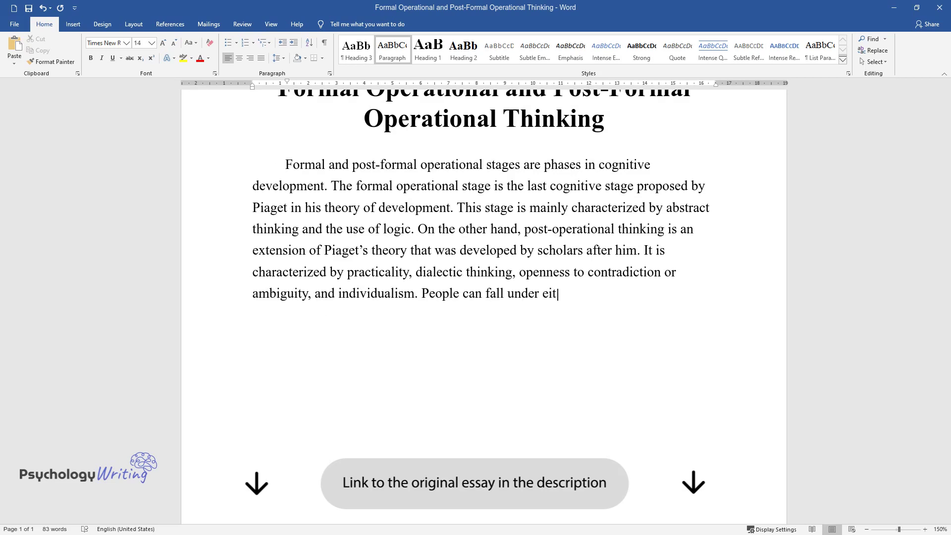
pyautogui.write('her formal and post-formal operational stages or a comb')
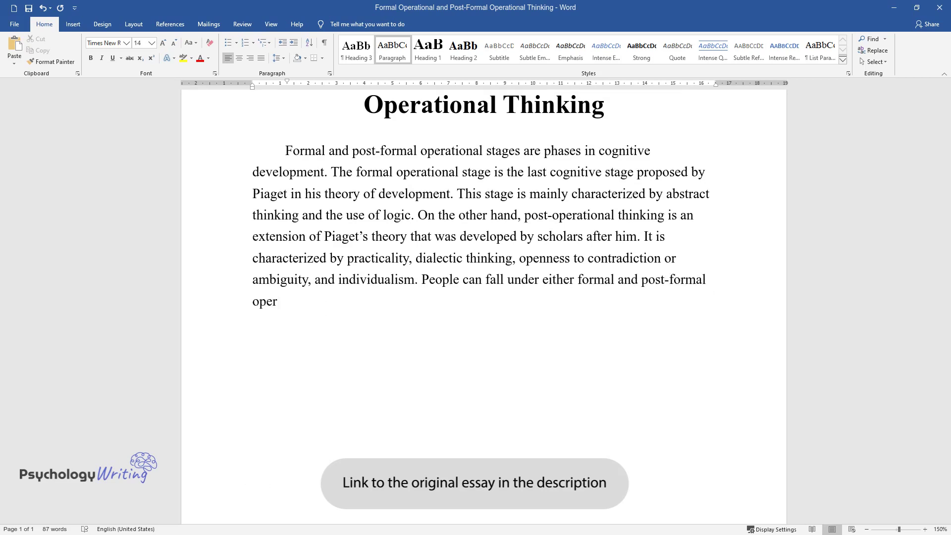
pyautogui.write('ination of the two.')
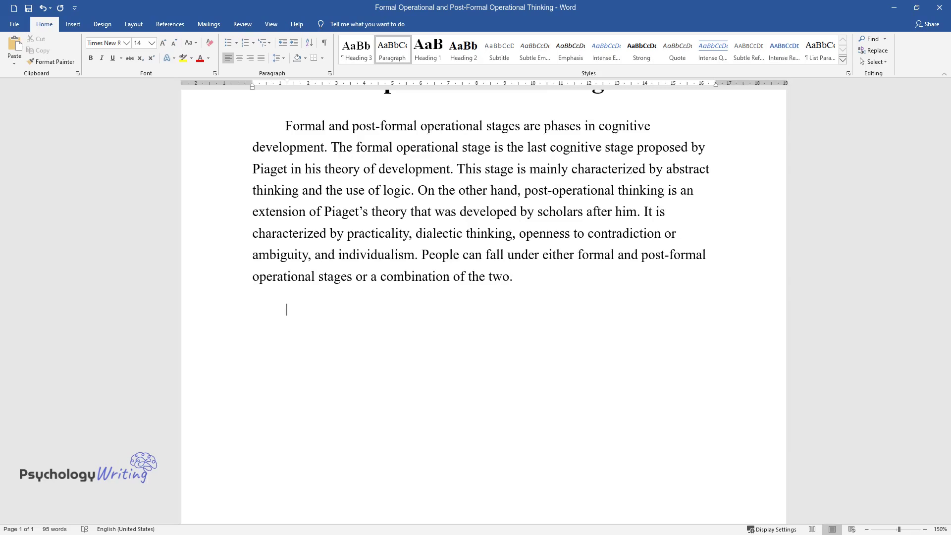
pyautogui.write('Carrie is my thirty-eight-year')
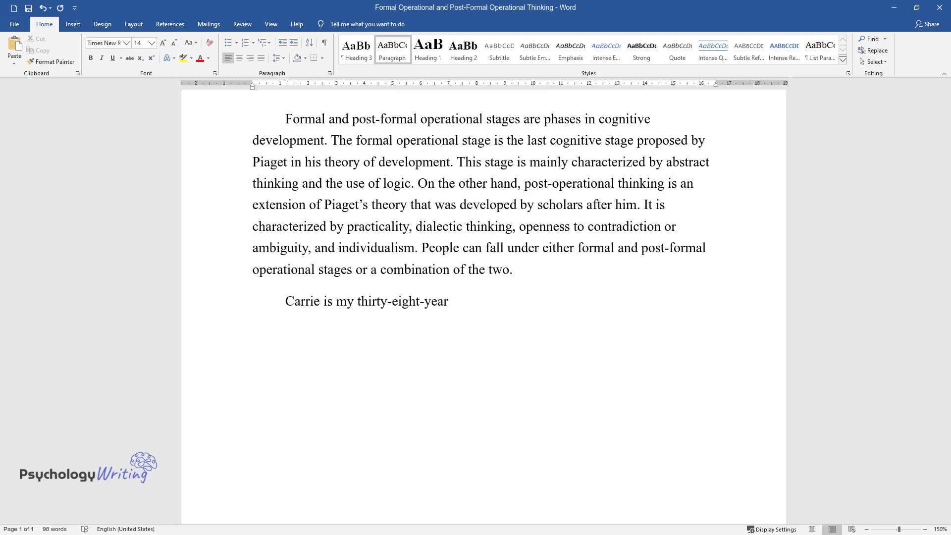
pyautogui.write('-old sister who had to make decisio')
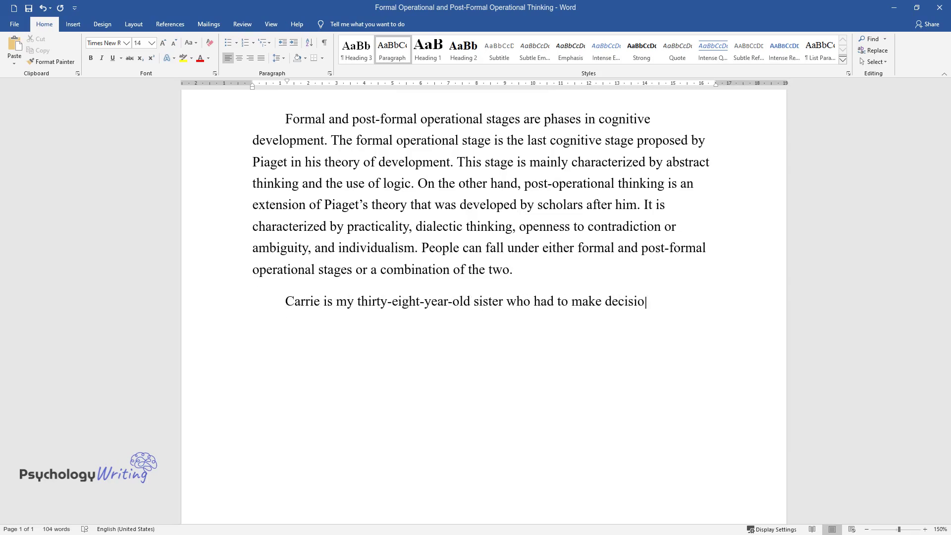
pyautogui.write('ns in three major areas: moving fro')
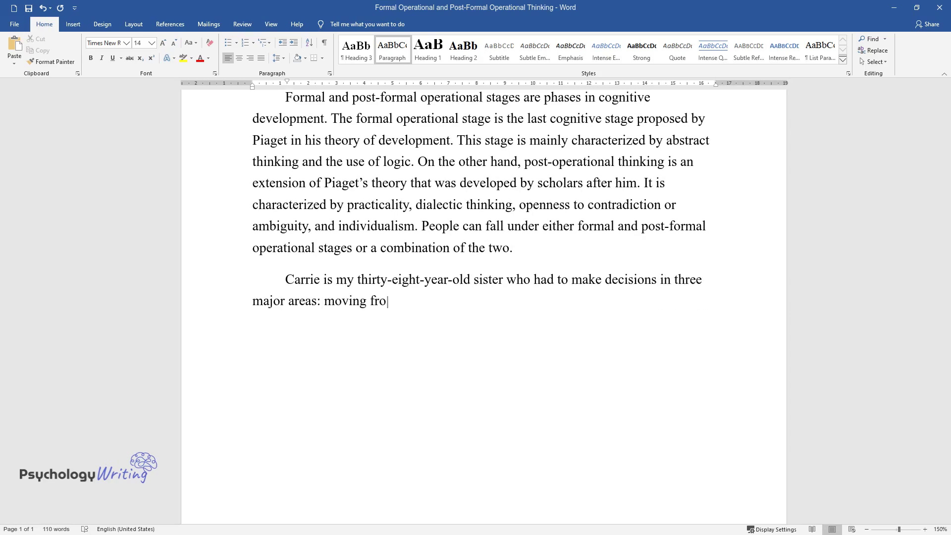
pyautogui.write('m Eagan to Lakeville, buying a home')
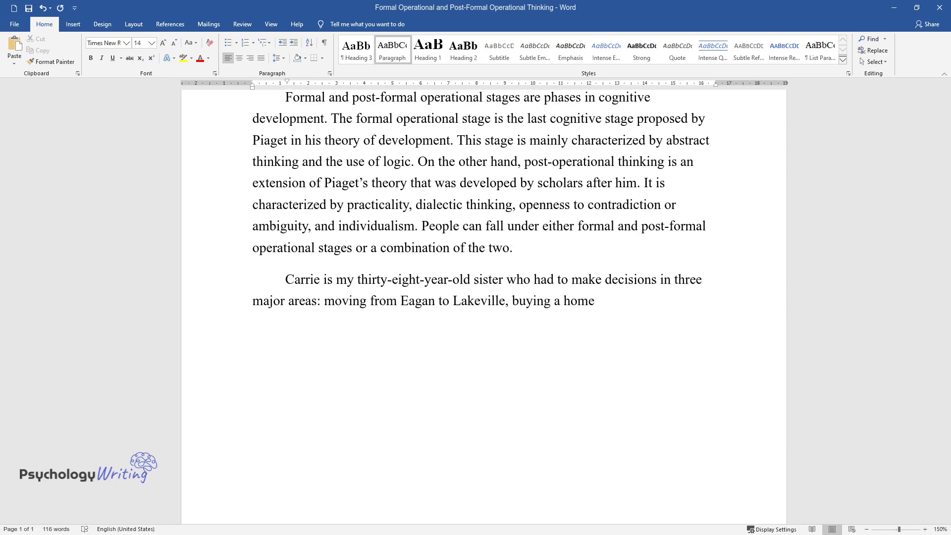
pyautogui.write(', and getting a dog. From her responses, Car')
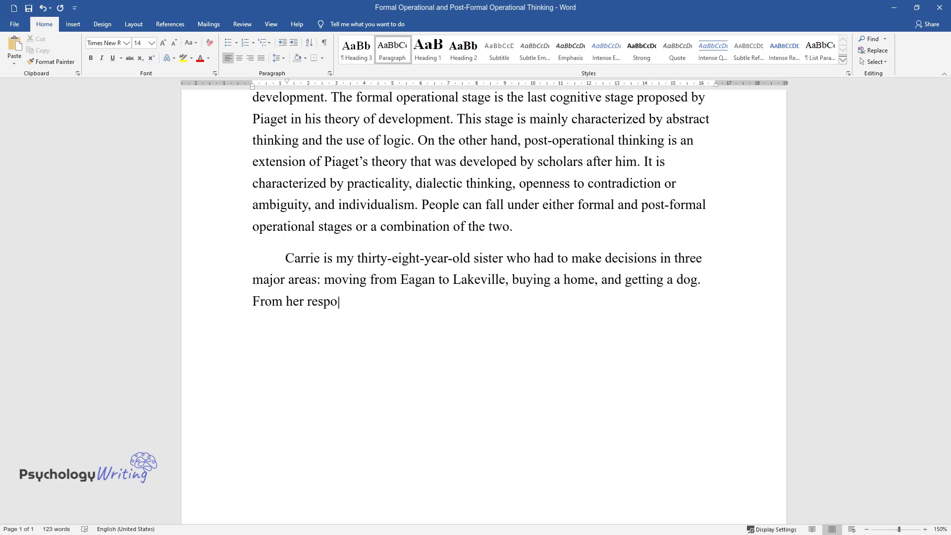
pyautogui.write('rie can best be described a')
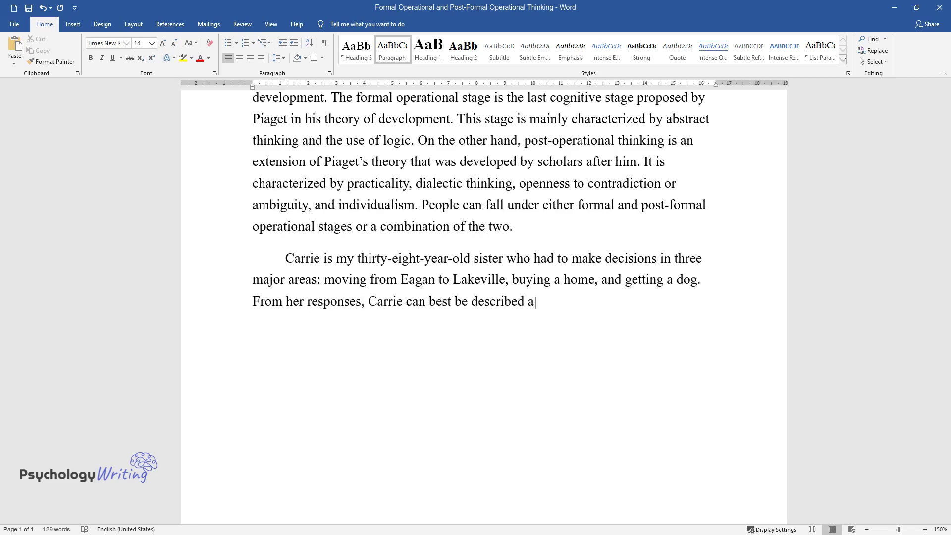
pyautogui.write('s a post-formal operationalist. All')
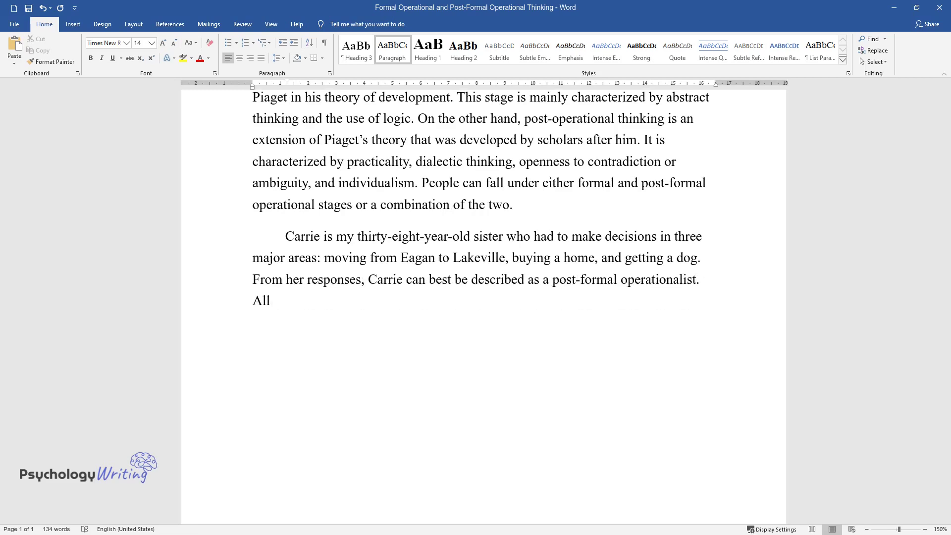
pyautogui.write(' of her decisions relied on dialect')
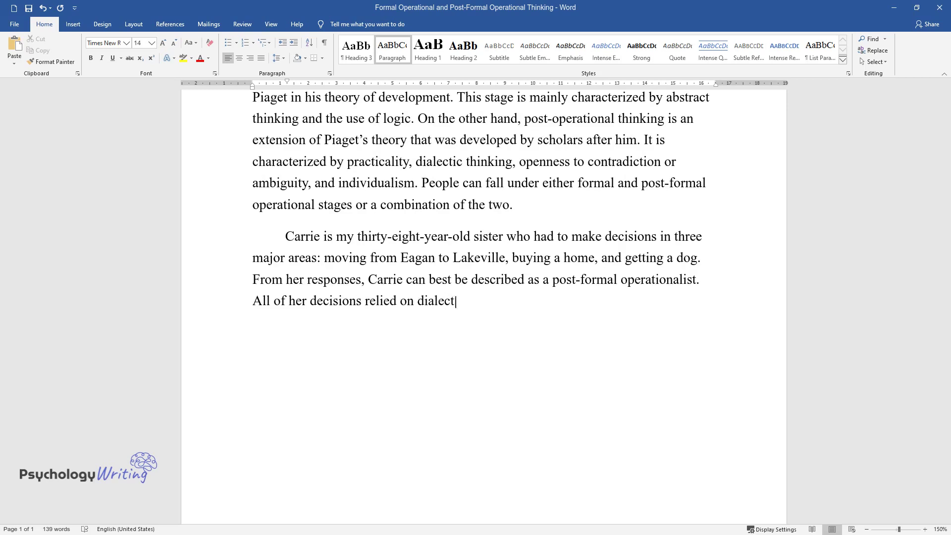
pyautogui.write('ic thinking, which refers to the ab')
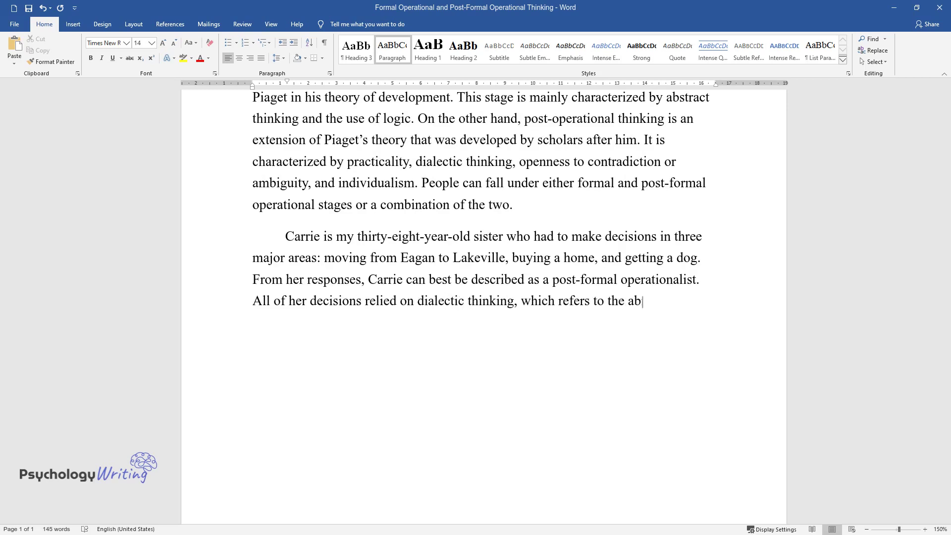
pyautogui.write('ility to accommodate contradictory')
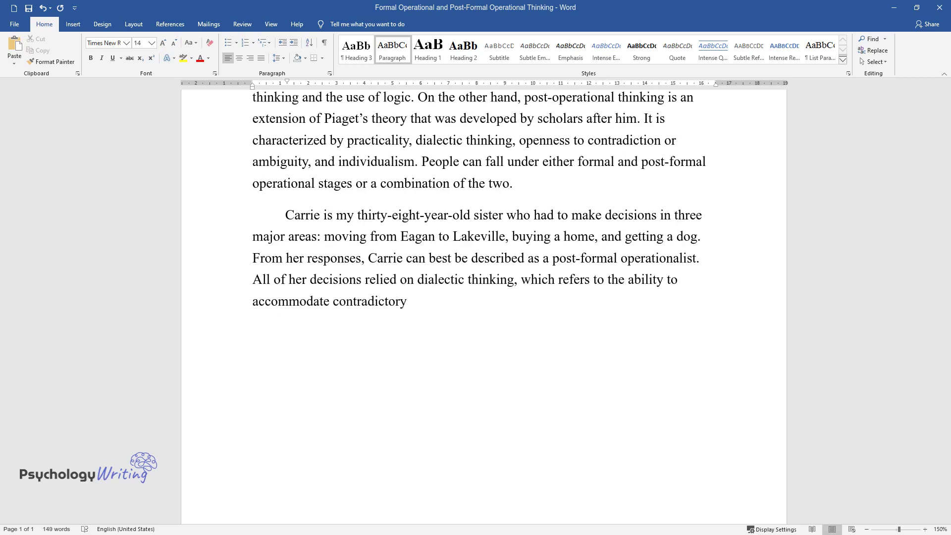
pyautogui.write(' ideas. By drafting pros and cons li')
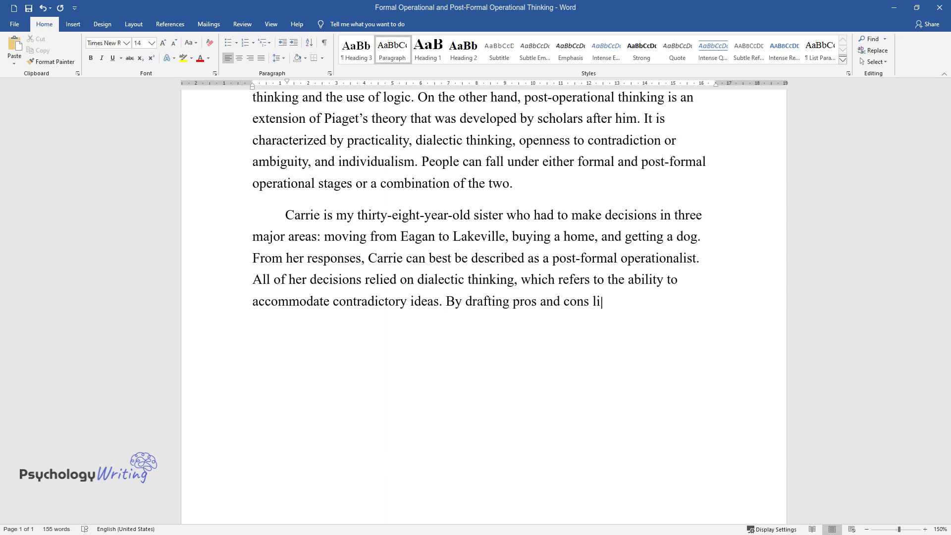
pyautogui.write('sts for all the decisions she needed to mak')
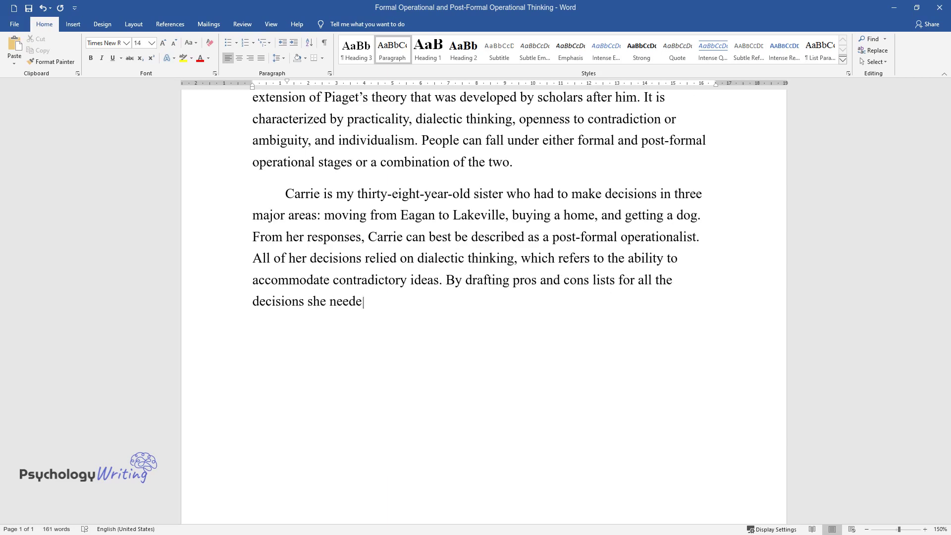
pyautogui.write('e, Carrie demonstrated an a')
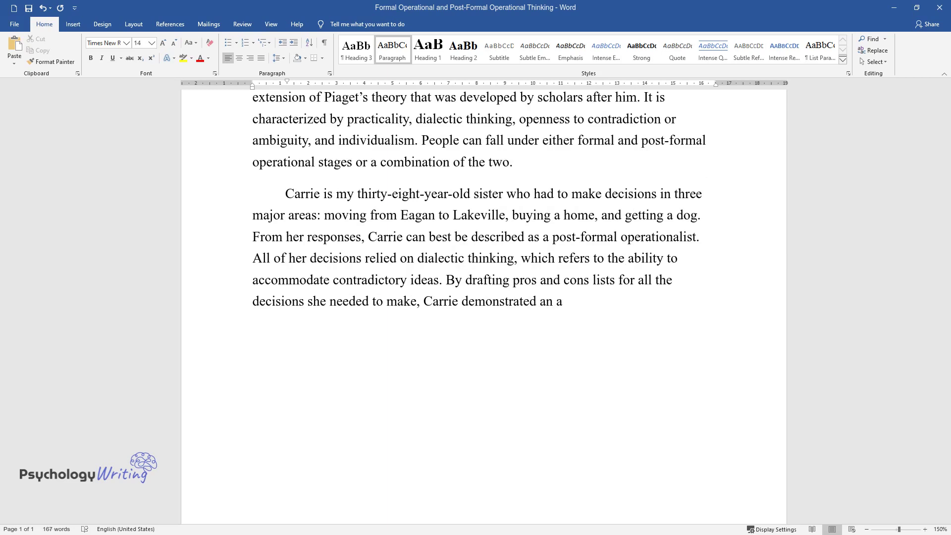
pyautogui.write('wareness of the complexity of issue')
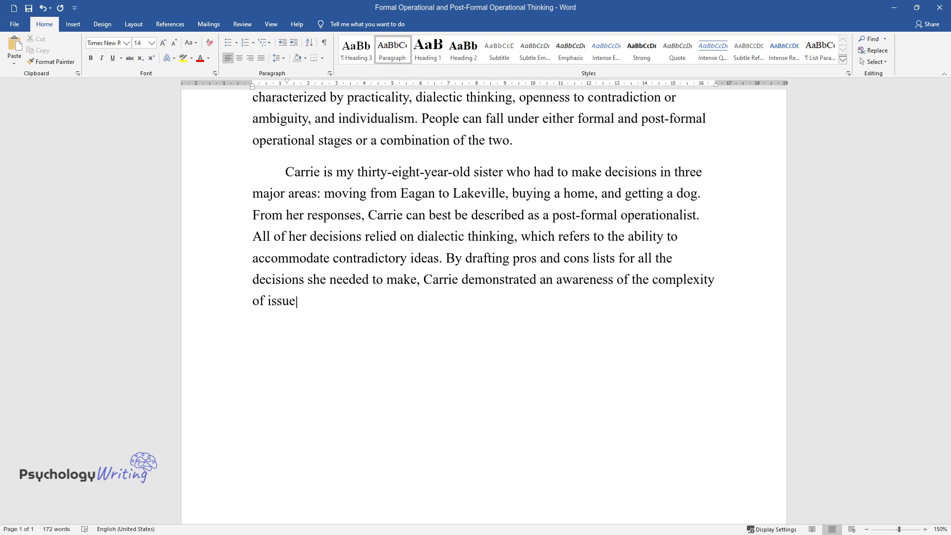
pyautogui.write('s. For instance, before making the ')
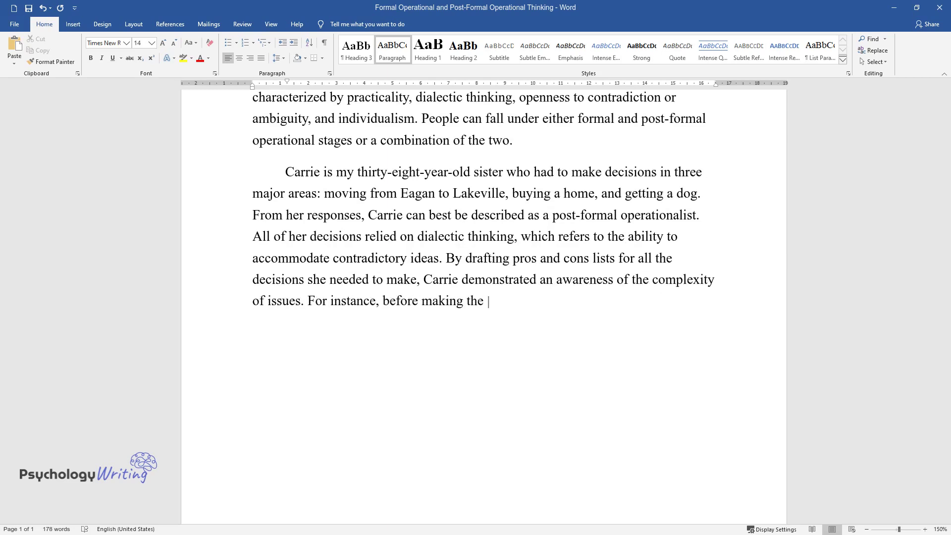
pyautogui.write('decision to move, she considered th')
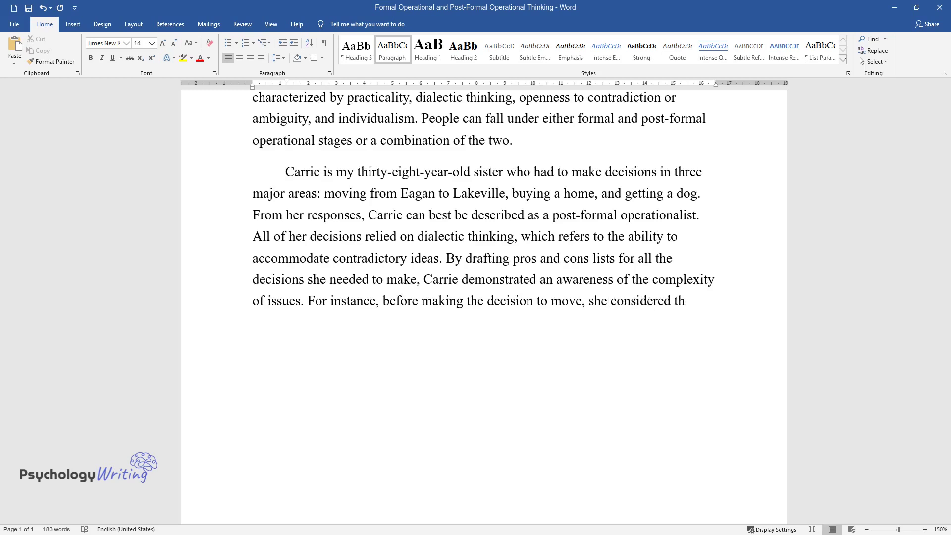
pyautogui.write('e fact that moving would be difficul')
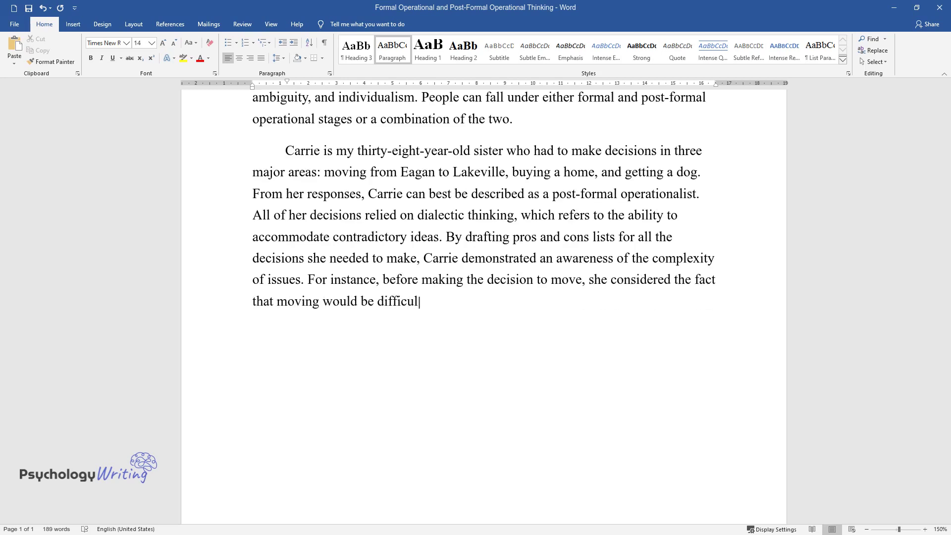
pyautogui.write('t for the children since it would m')
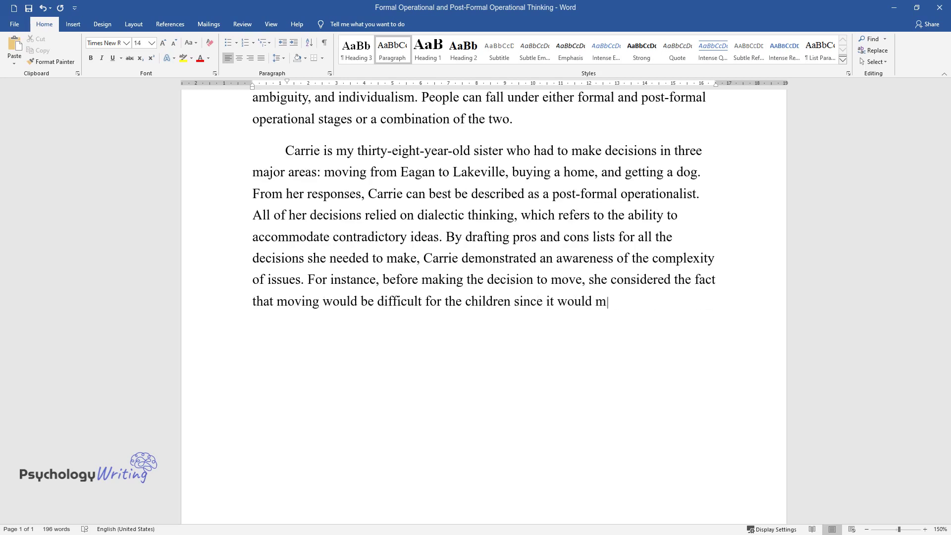
pyautogui.write('ean transferring schools but would')
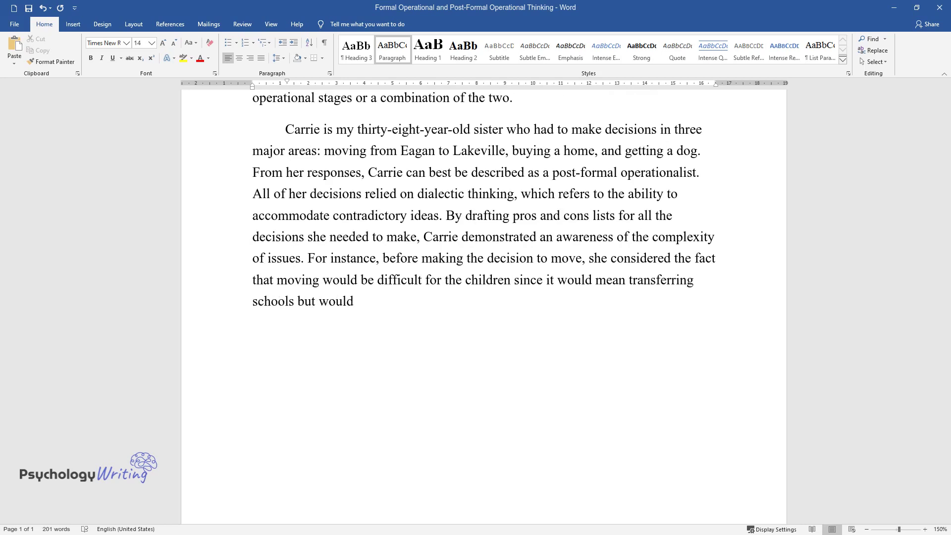
pyautogui.write(' also provide them with a good upbringing.')
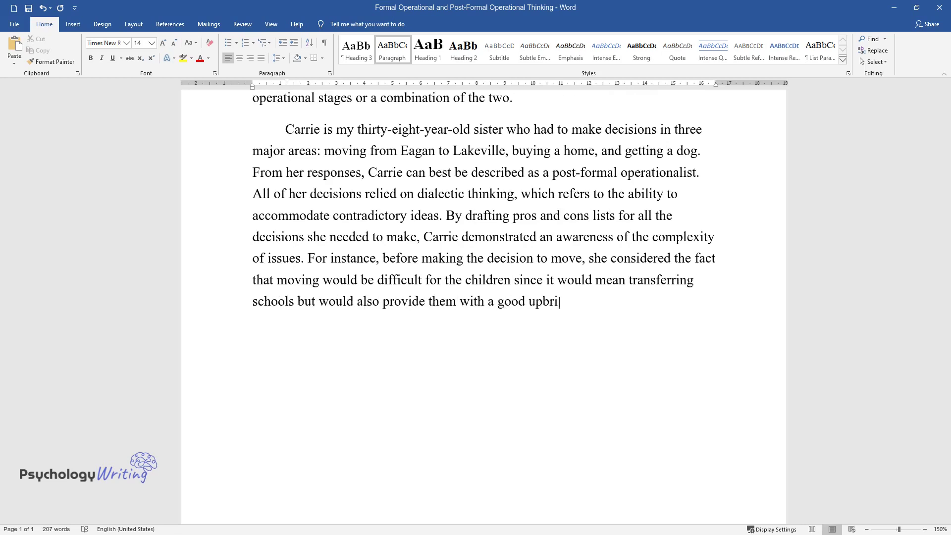
# End the paragraph about the sister's dialectic moving decision after 'a good upbringing.' and start a new paragraph
pyautogui.press('Return')
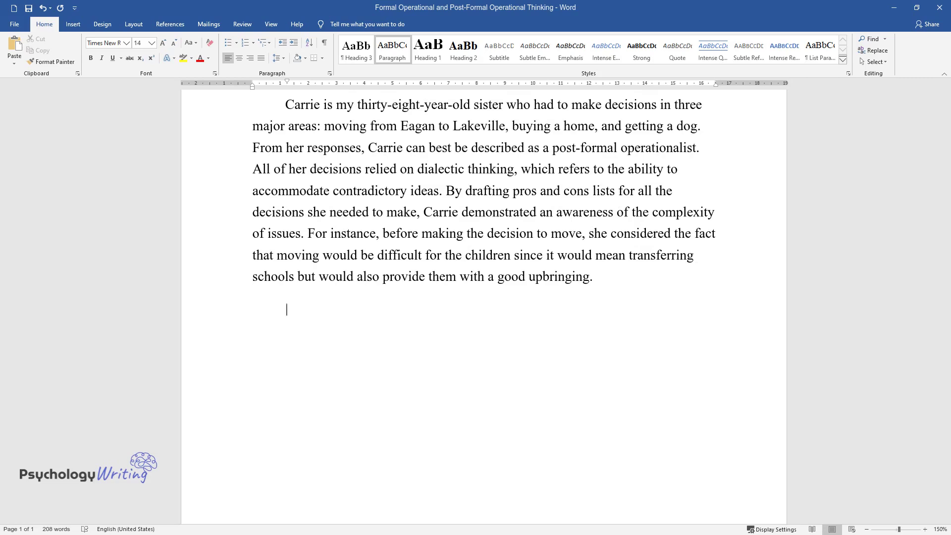
# Type the paragraph on how past experience and situational factors influenced the sister's decisions
pyautogui.write("In addition to dialectic thought, Carrie's decisions were influenced by past experienc")
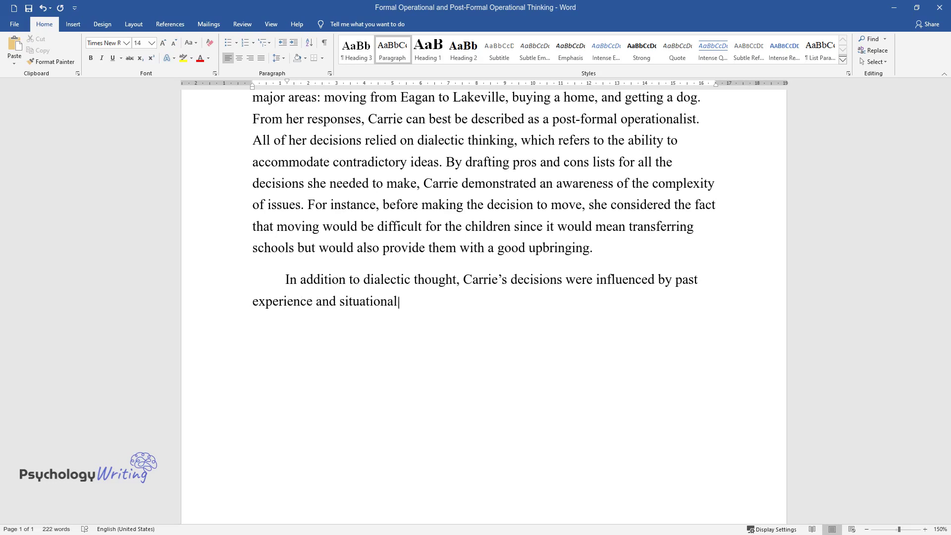
pyautogui.write('e and situational constraints. These are key charac')
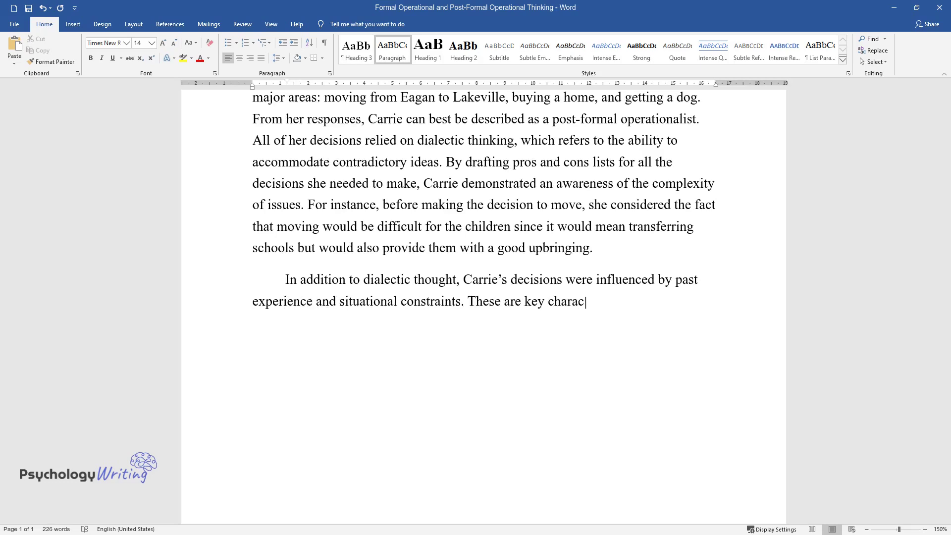
pyautogui.write('teristics of the post-formal opera')
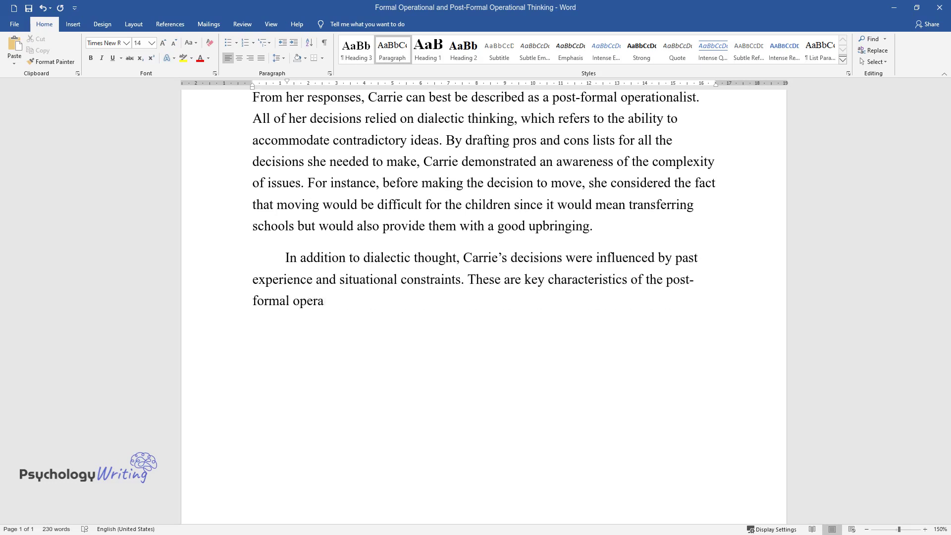
pyautogui.write('tional cognitive developmental stag')
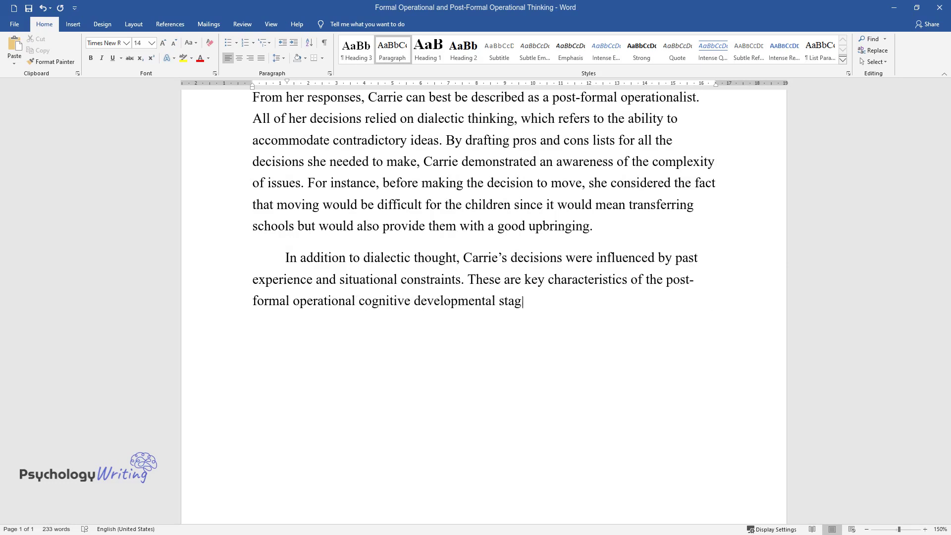
pyautogui.write('e. For instance, when deciding whet')
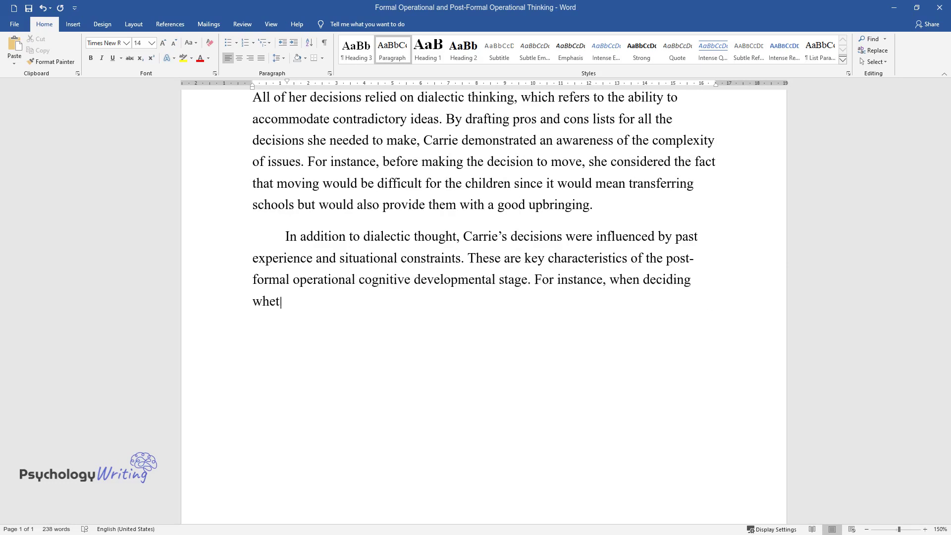
pyautogui.write('her or not to get a dog, she based')
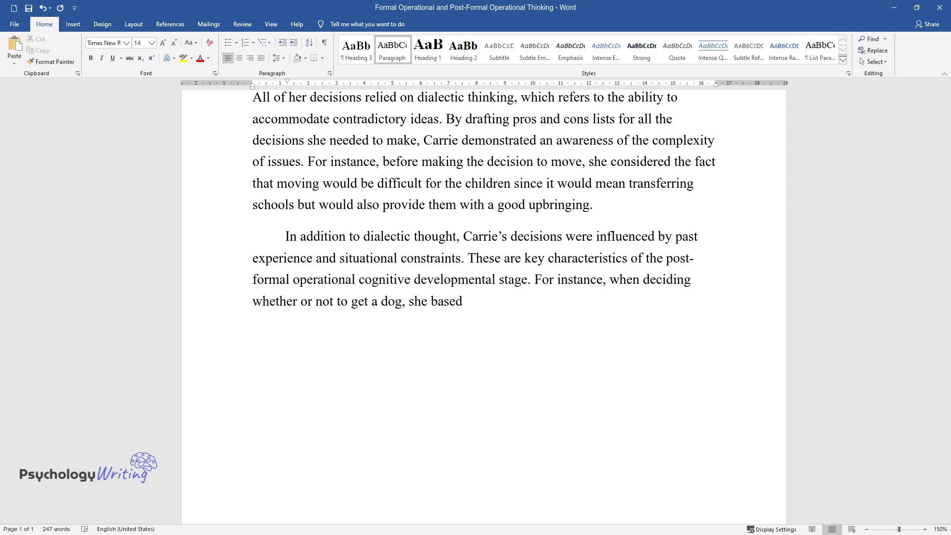
pyautogui.write(' this decision on her experience wi')
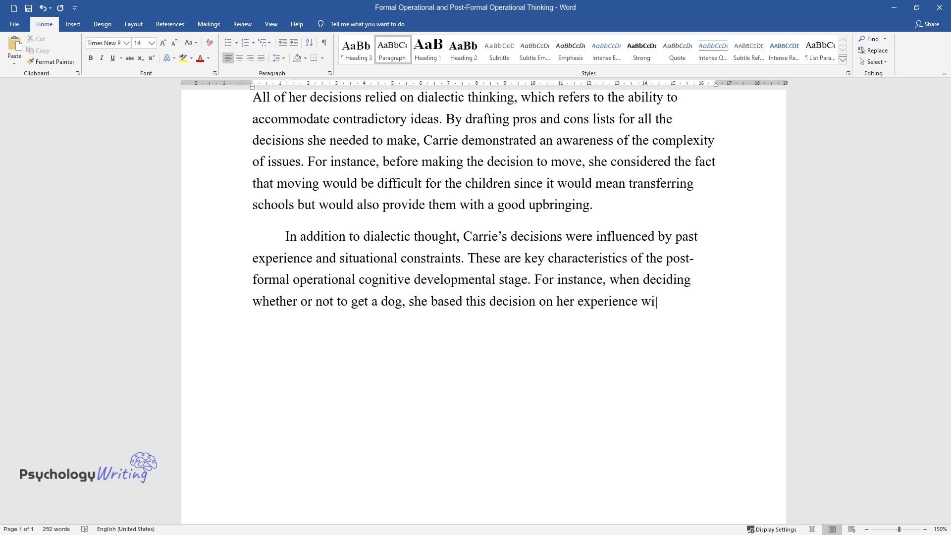
pyautogui.write('th pets. She also considered wheth')
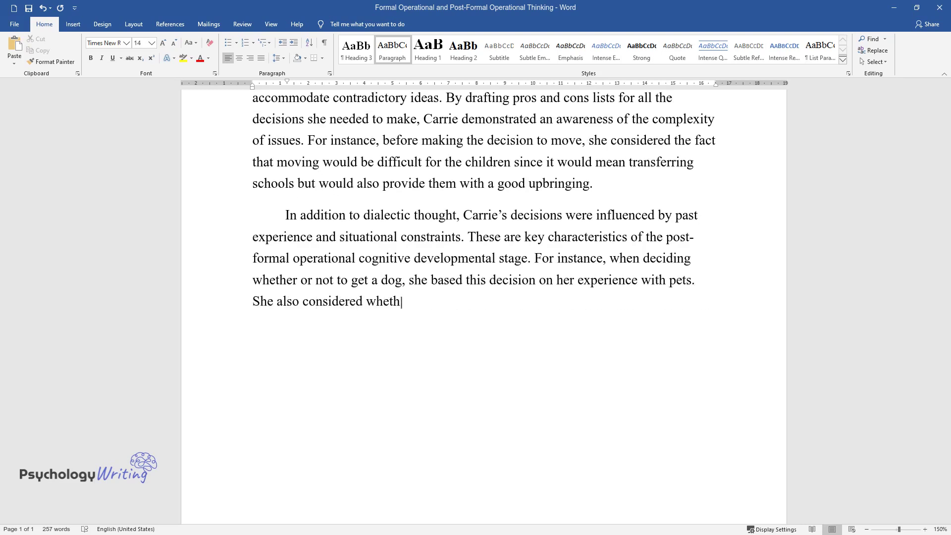
pyautogui.write('er her relatives could help her in')
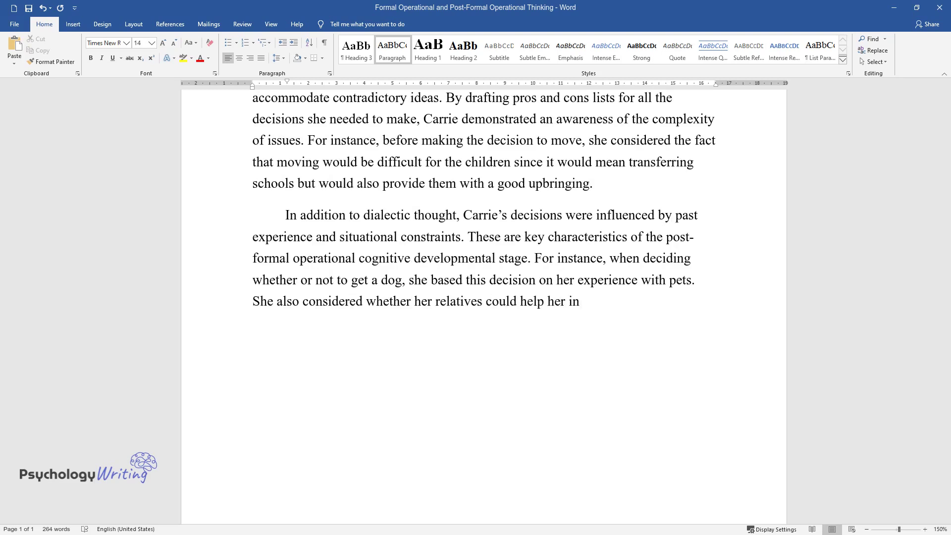
pyautogui.write(' taking care of the dog. Although Carrie con')
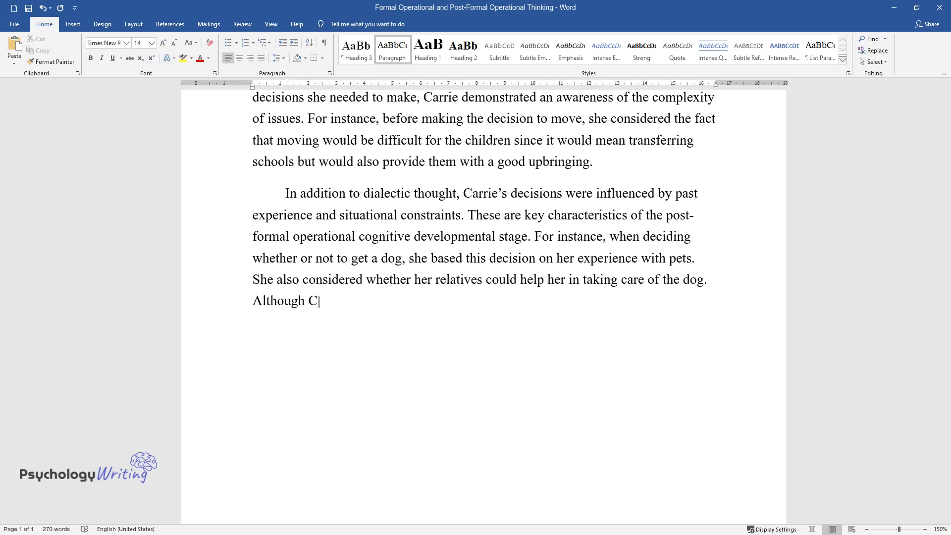
pyautogui.write('sulted other people, this ')
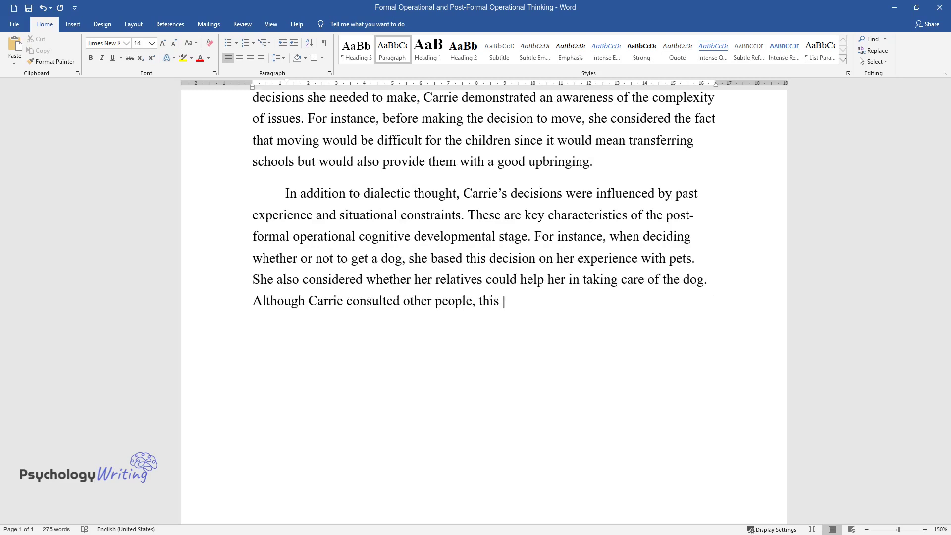
pyautogui.write('does not mean she is a formal oper')
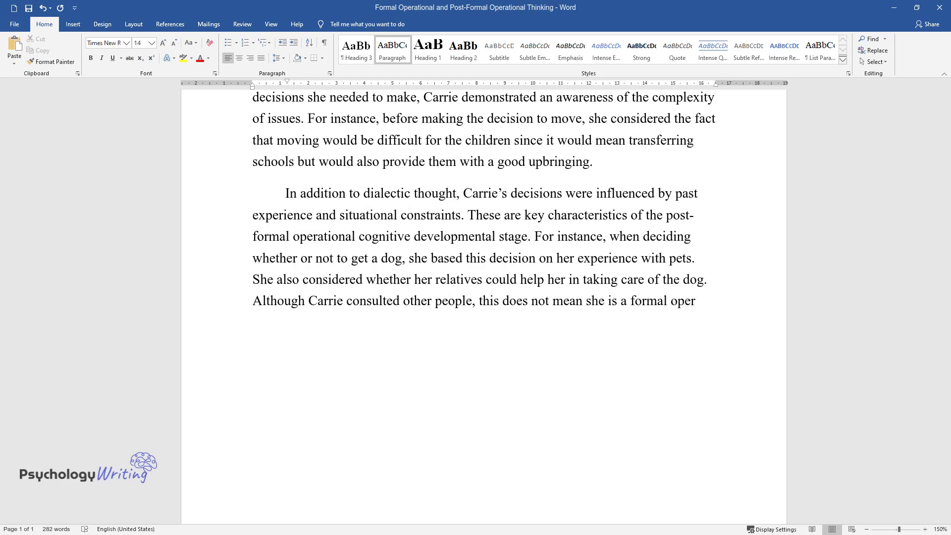
pyautogui.write('ationalist. Instead, she asked her ')
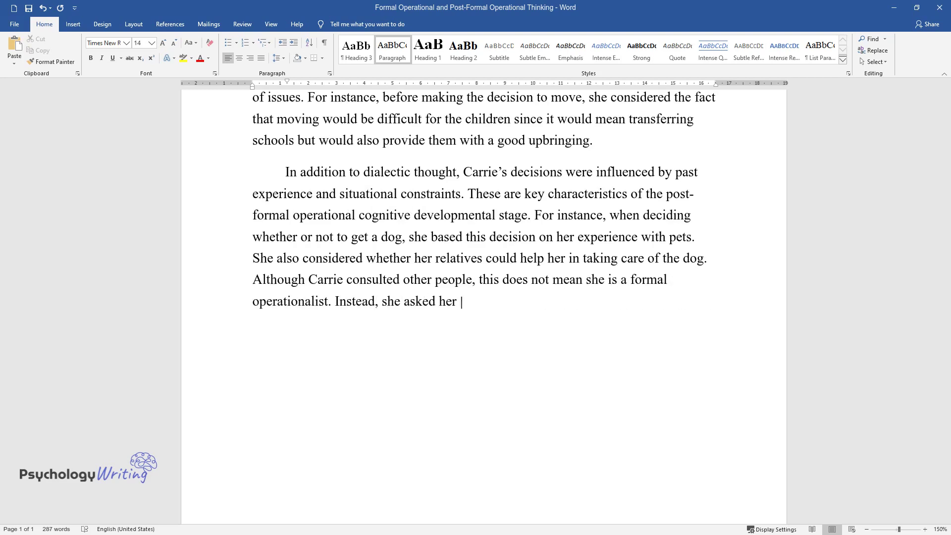
pyautogui.write('relatives to help her in making a ')
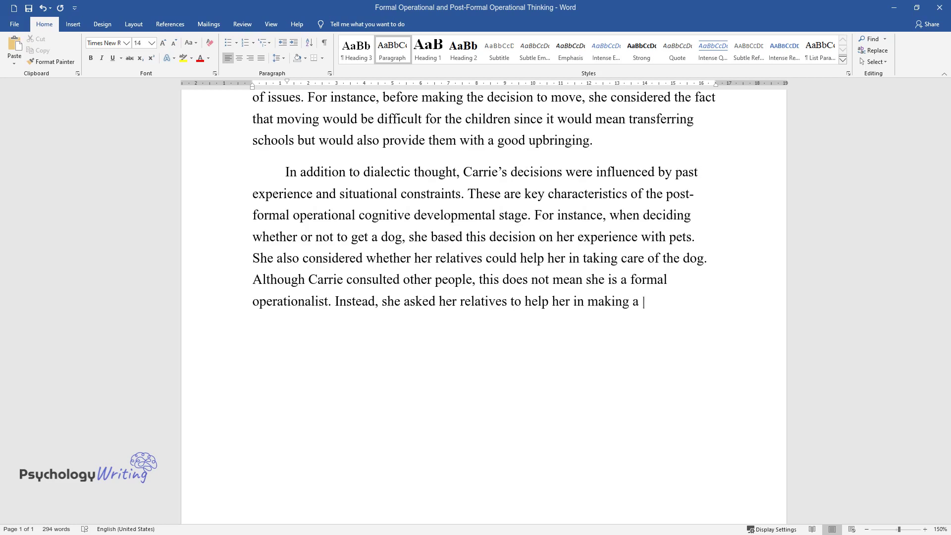
pyautogui.write('decision because her decision on wh')
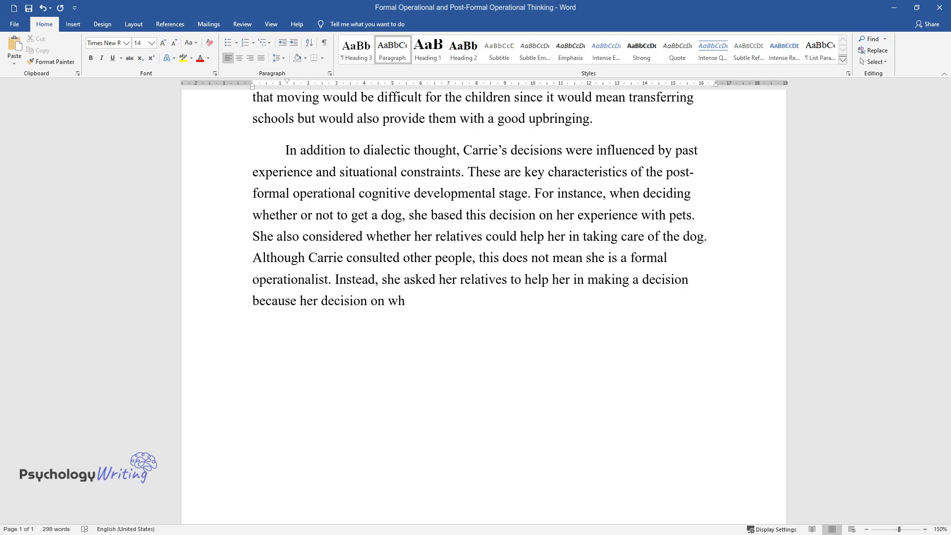
pyautogui.write('ether to get the dog directly reli')
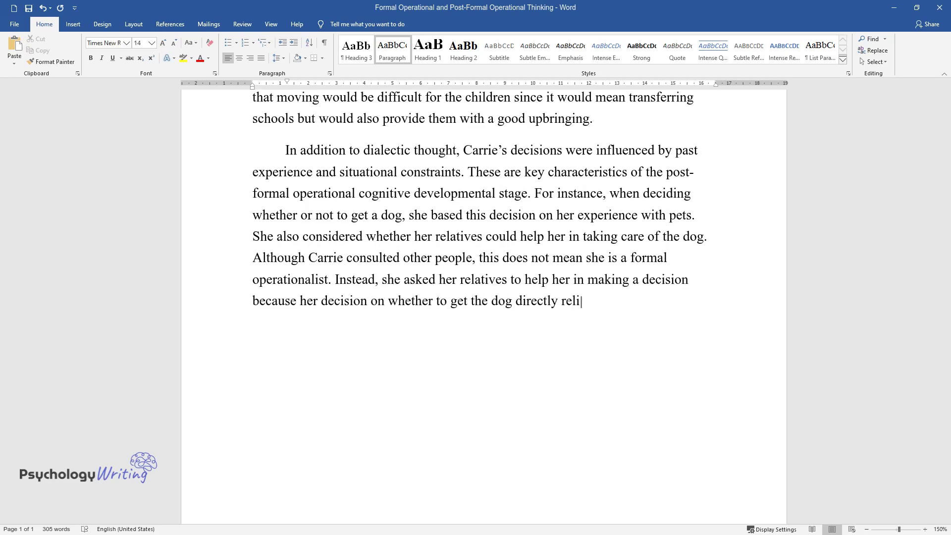
pyautogui.write('ed on whether or not her relatives ')
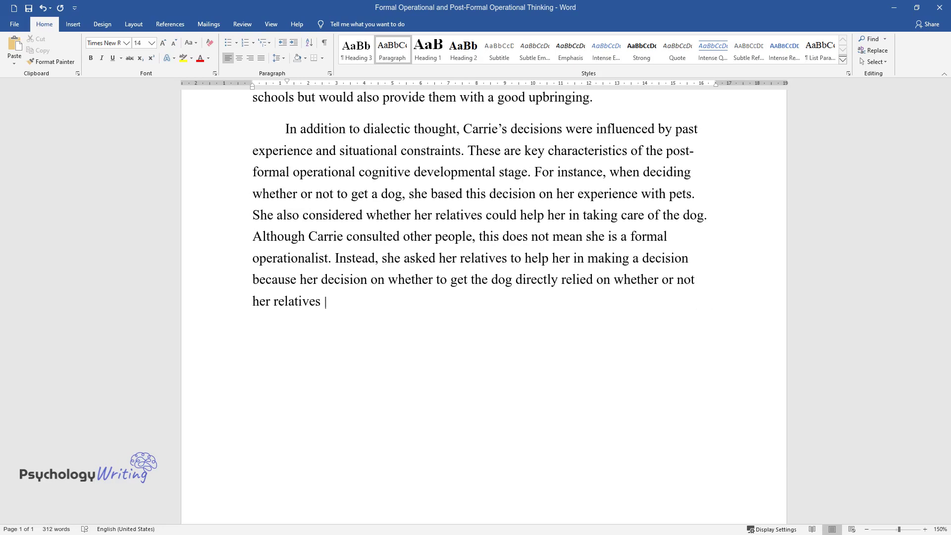
pyautogui.write('would help in dog sitting. Therefo')
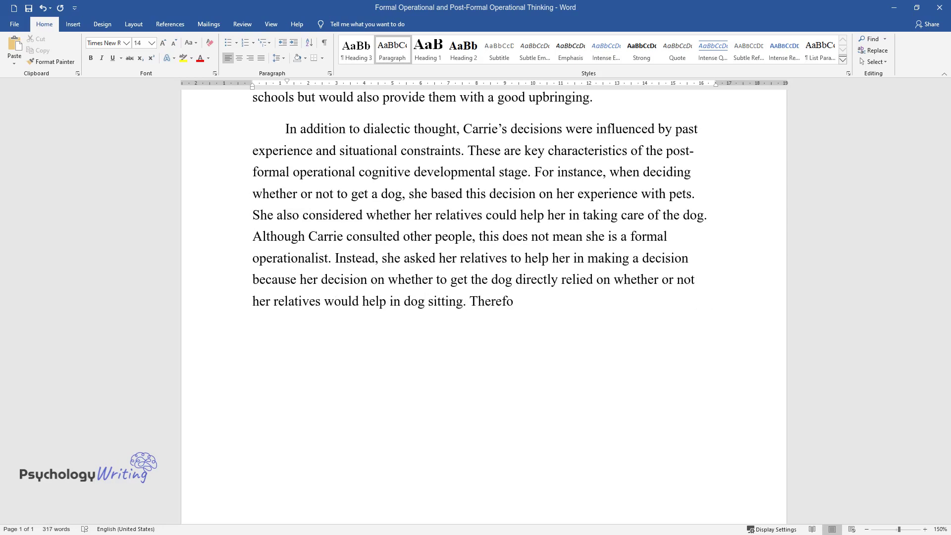
pyautogui.write("re, Carrie's decision-making proce")
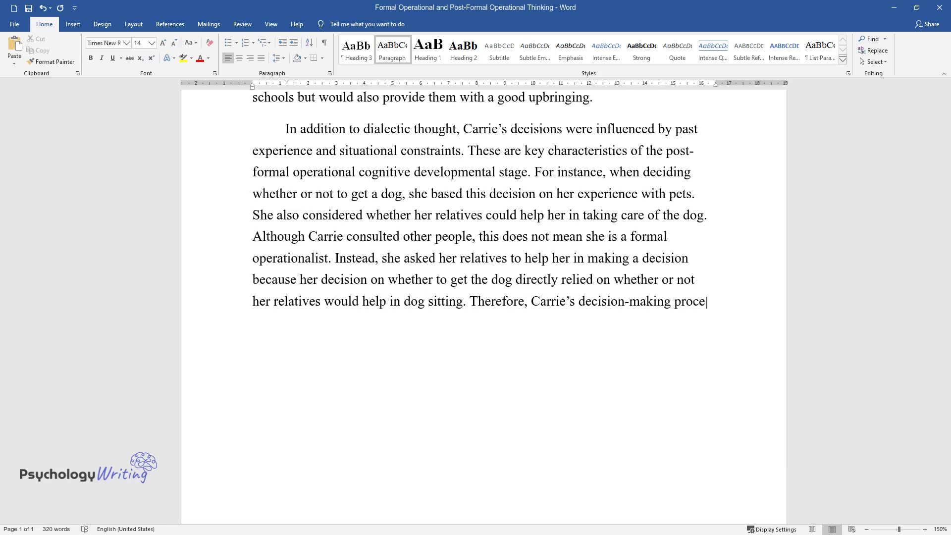
pyautogui.write('ss displays all the characteristics')
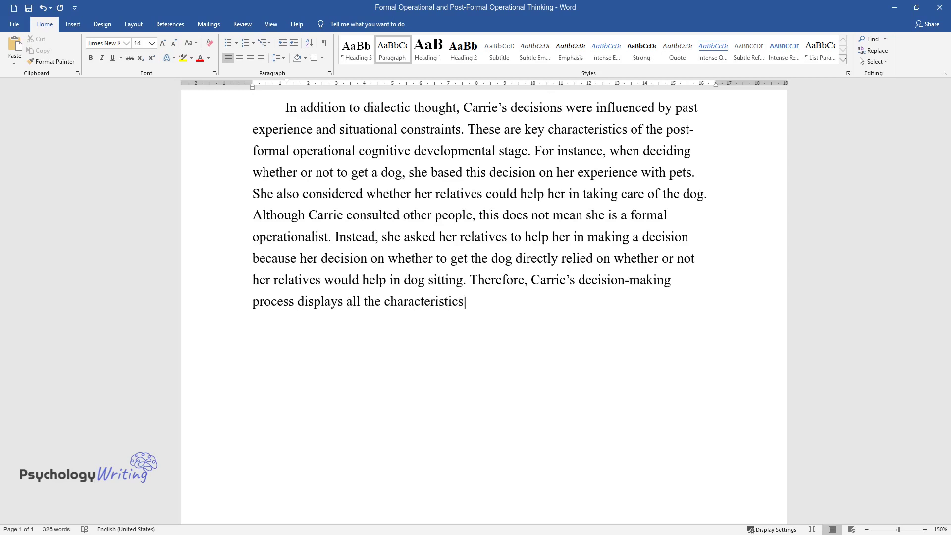
pyautogui.write(' of the post-formal operational st')
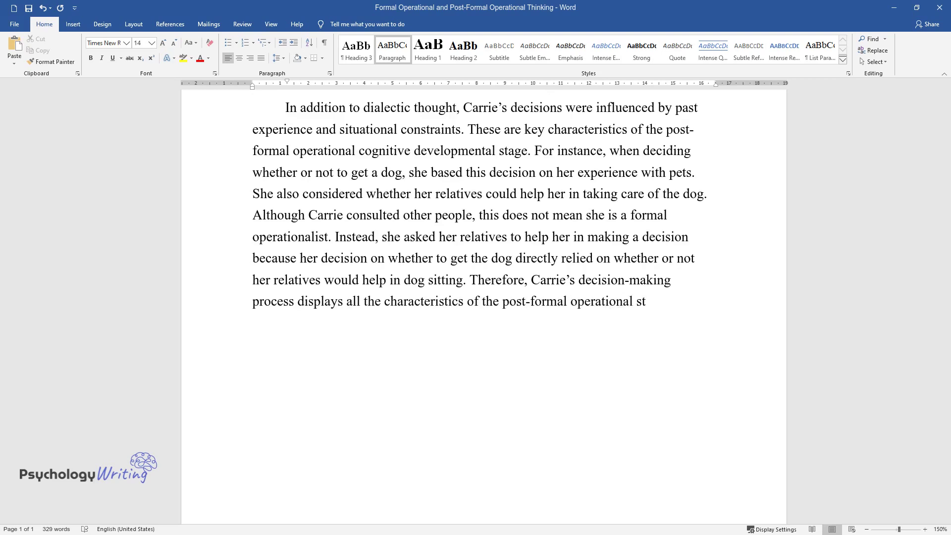
pyautogui.write('age.Jas')
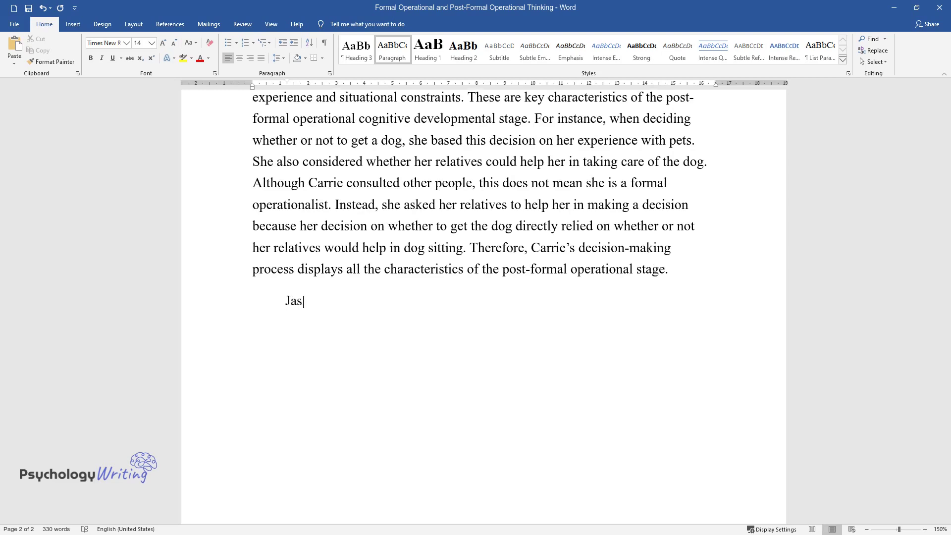
pyautogui.write('mine is my fifteen-year-old niece ')
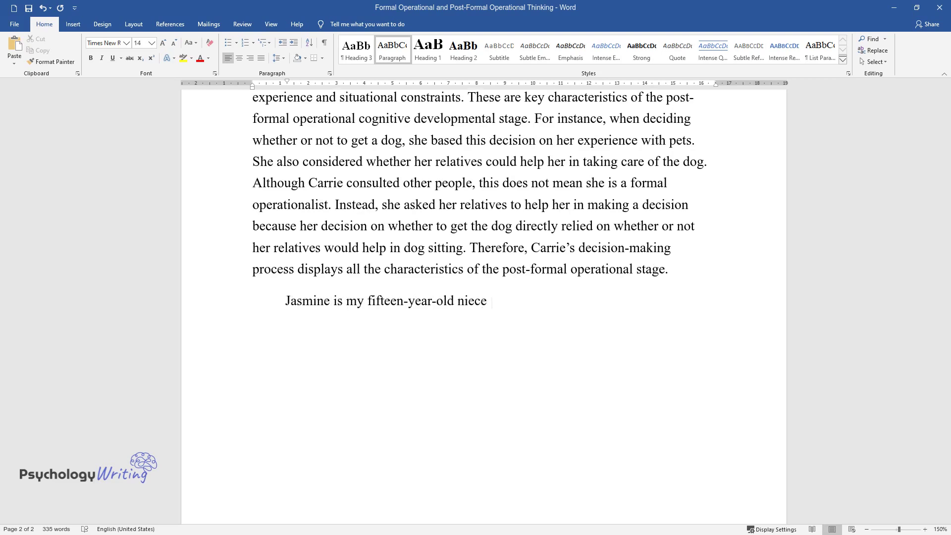
pyautogui.write('whose three main decisions entail')
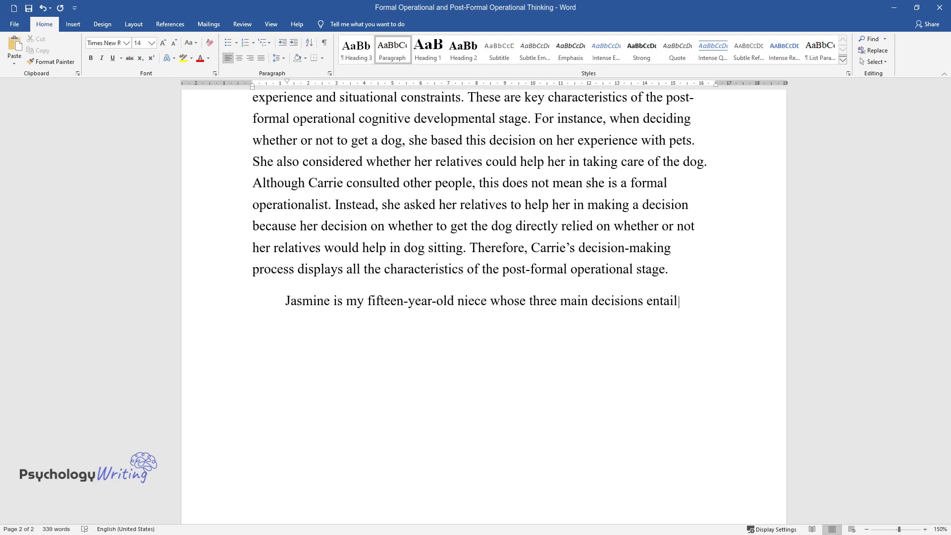
pyautogui.write('ed getting a job, picking sports ')
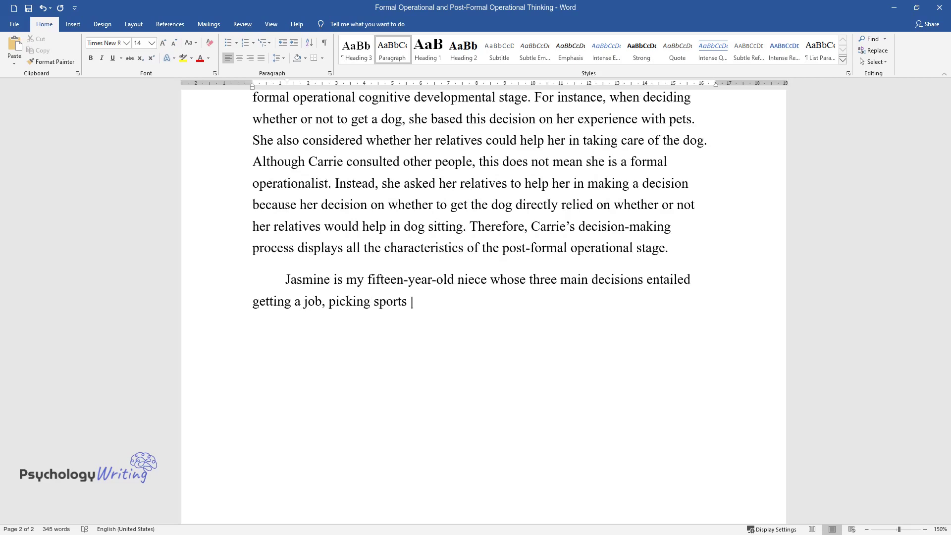
pyautogui.write('to play, and choosing classes. The')
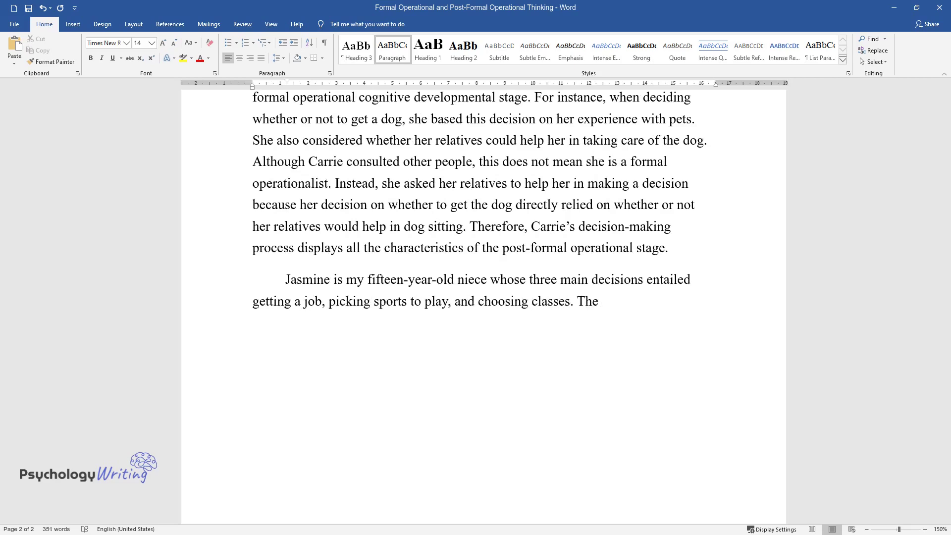
pyautogui.write(' first decision, whether or not t')
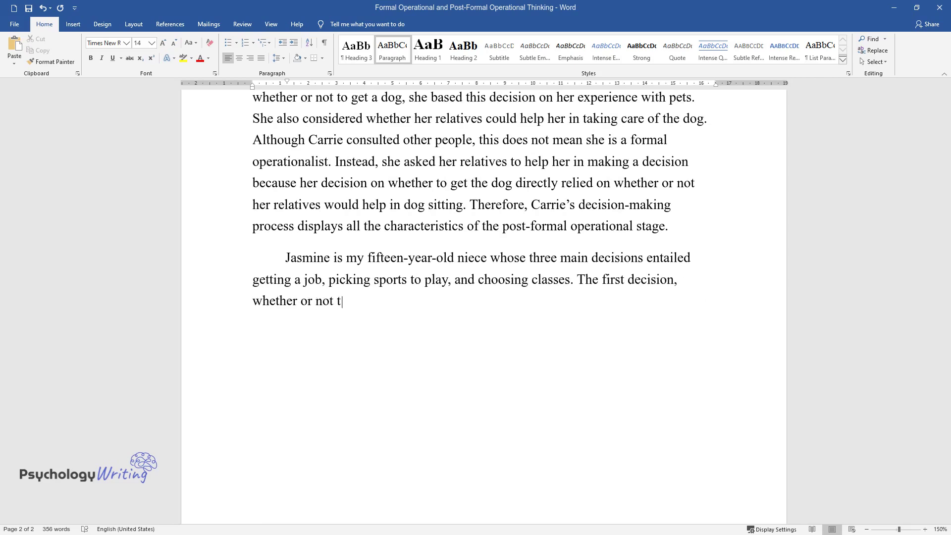
pyautogui.write('o get a job, was based on formal ')
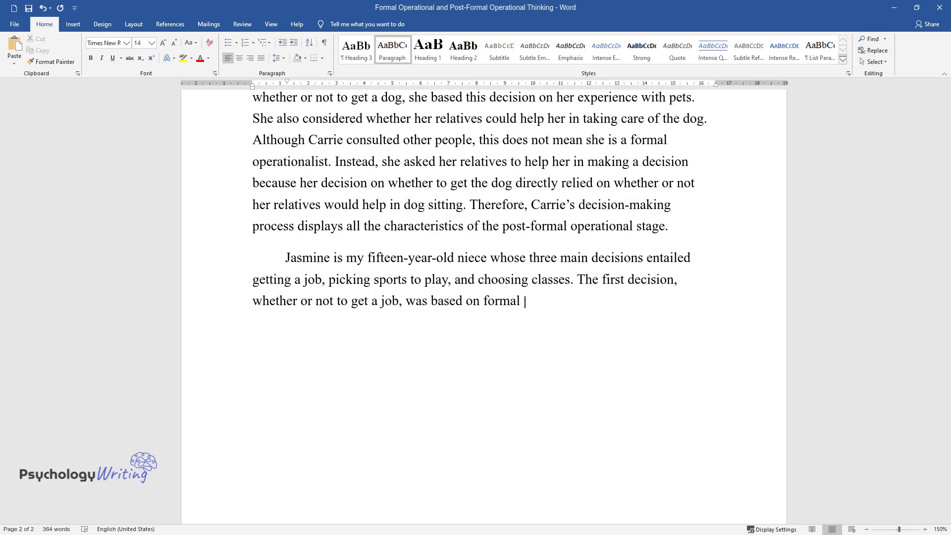
pyautogui.write('operational thinking. Jasmine had')
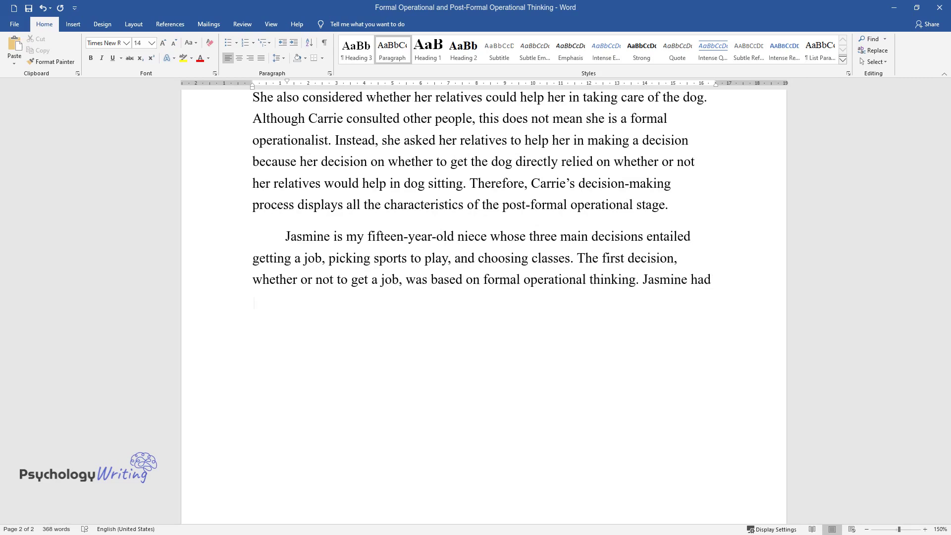
pyautogui.write(' no experience with working and re')
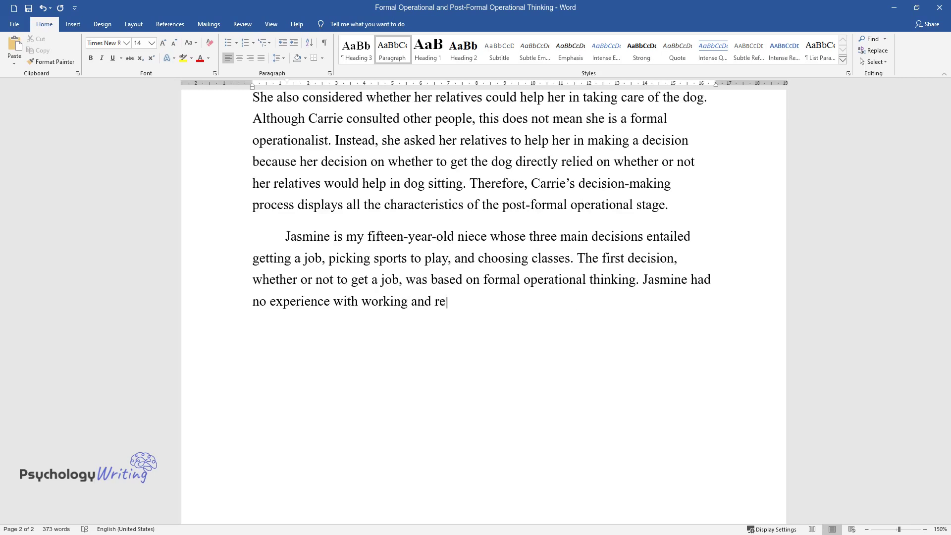
pyautogui.write('lied on abstract thinking and logic to reach a conclusion. Thinking about h')
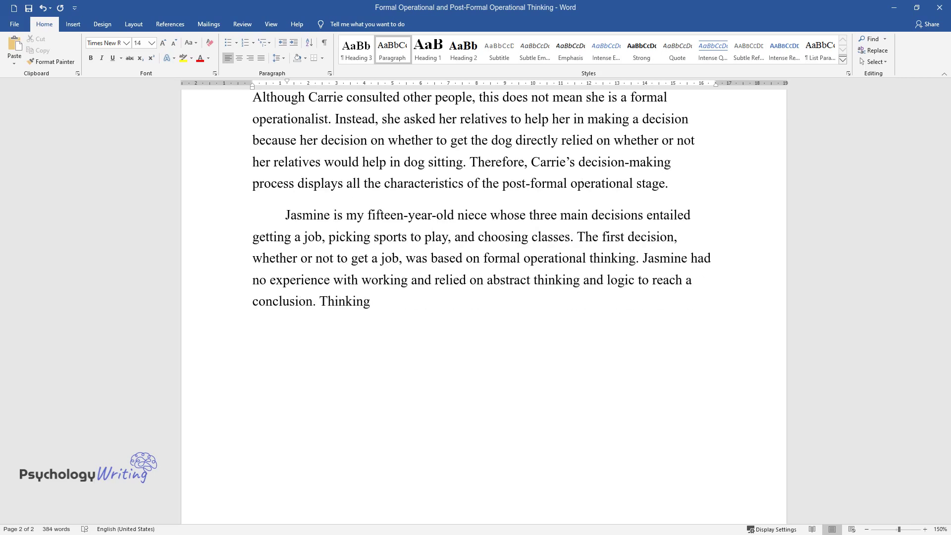
pyautogui.write('ow getting a job would af')
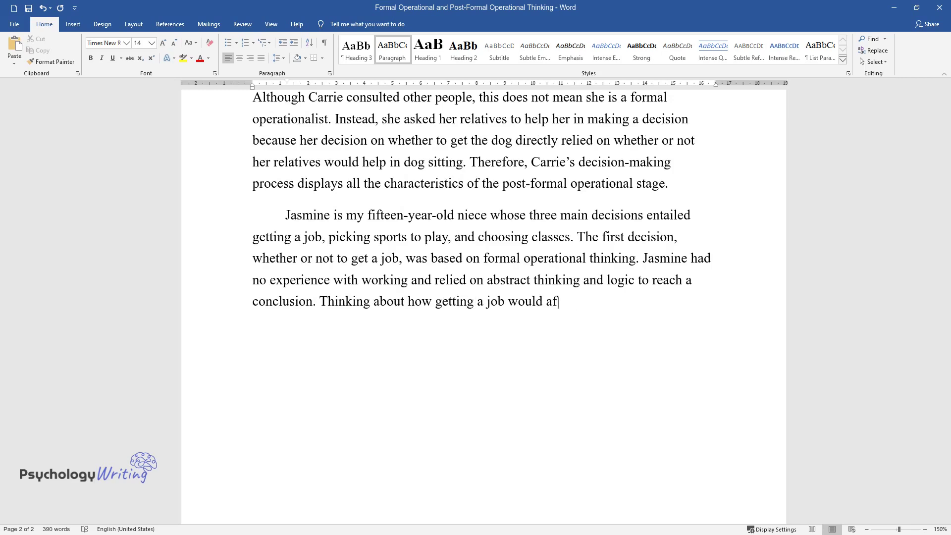
pyautogui.write('fect her job is an example of abs')
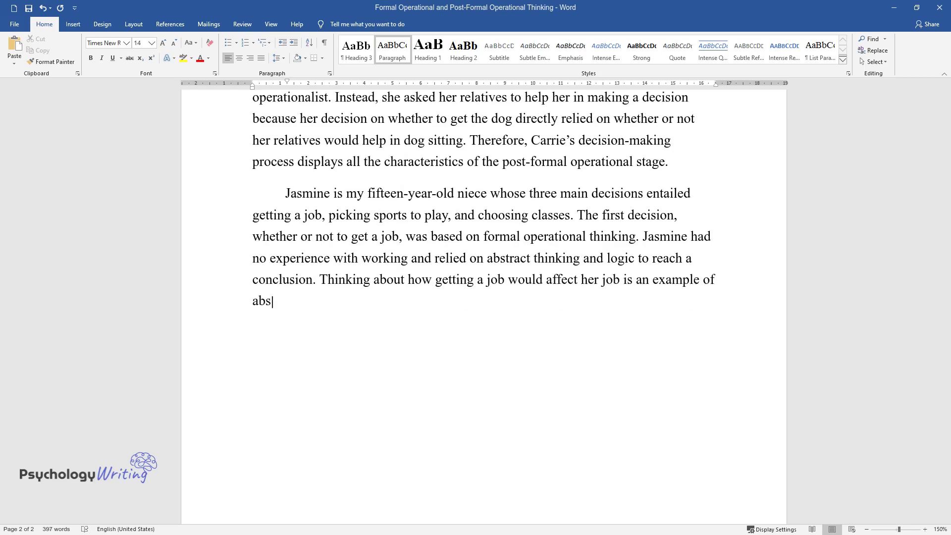
pyautogui.write('tract thinking. Additionally, her ')
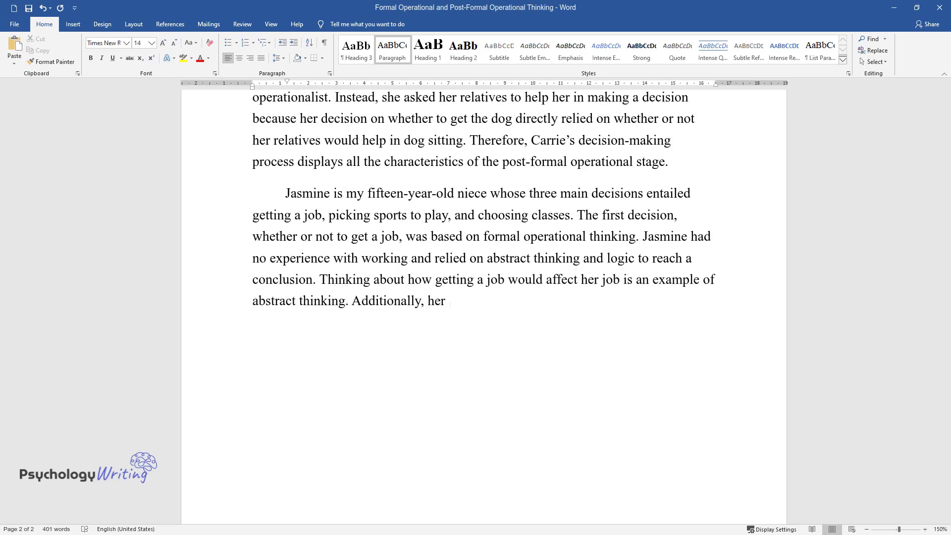
pyautogui.write('pros and cons list mostly focused')
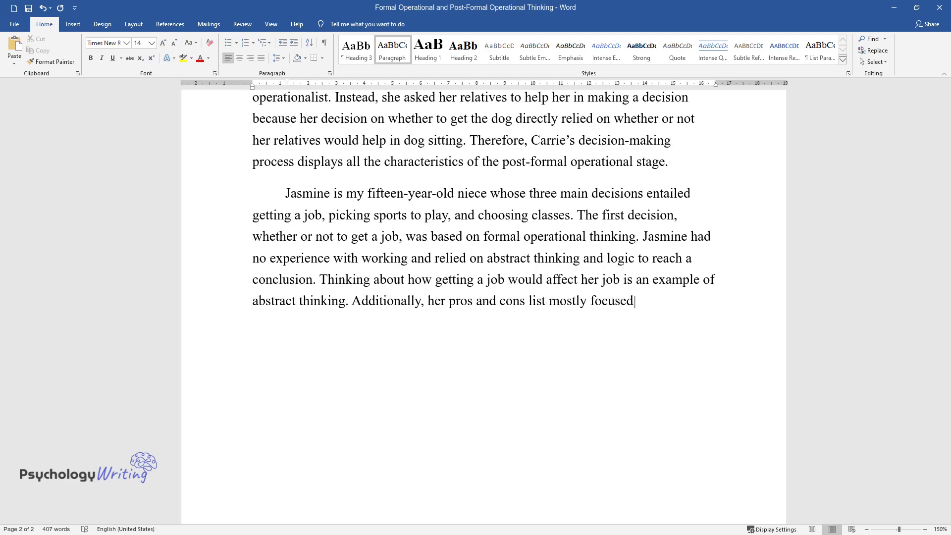
pyautogui.write(' on the pros, especially making m')
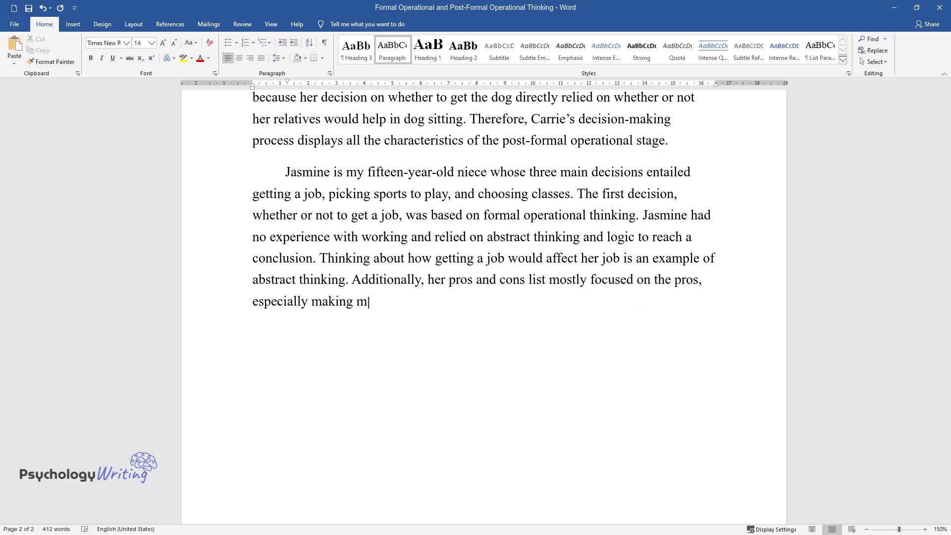
pyautogui.write('oney. She did not consider the dis')
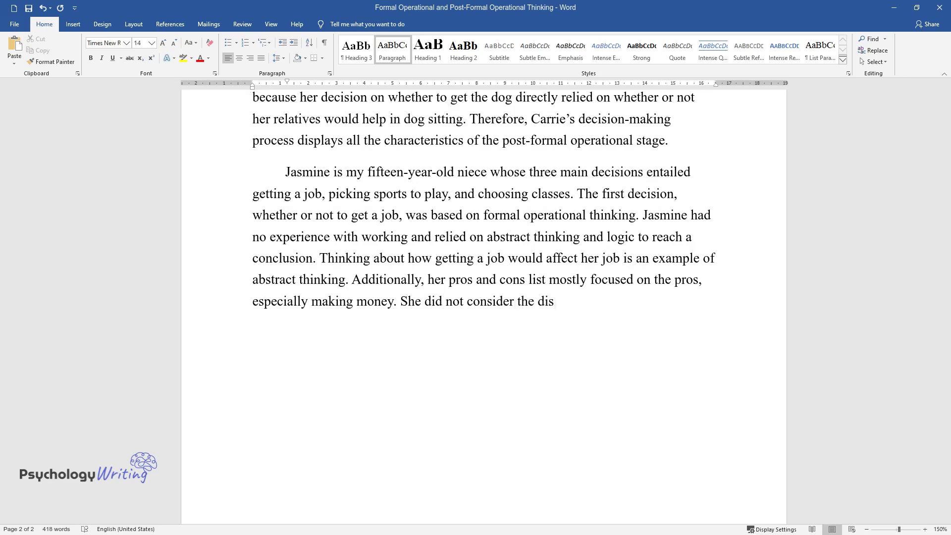
pyautogui.write('advantages, which shows that dialectic thought is ')
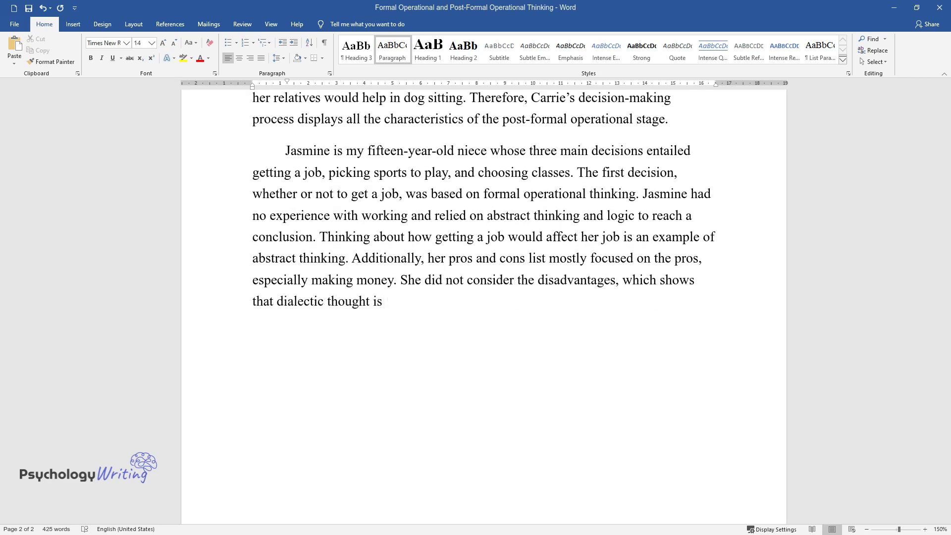
pyautogui.write('yet to develop. Another aspect of')
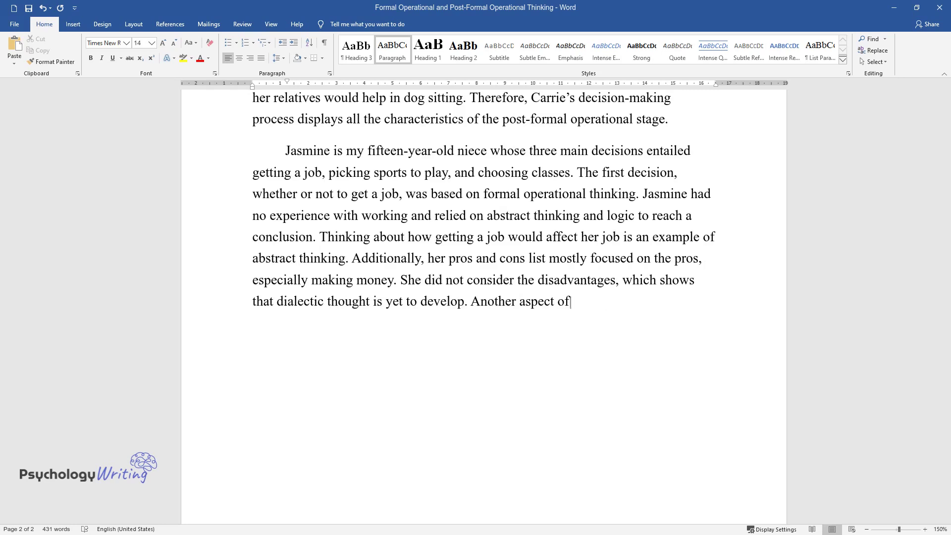
pyautogui.write(' Jasmine’s decision-makin')
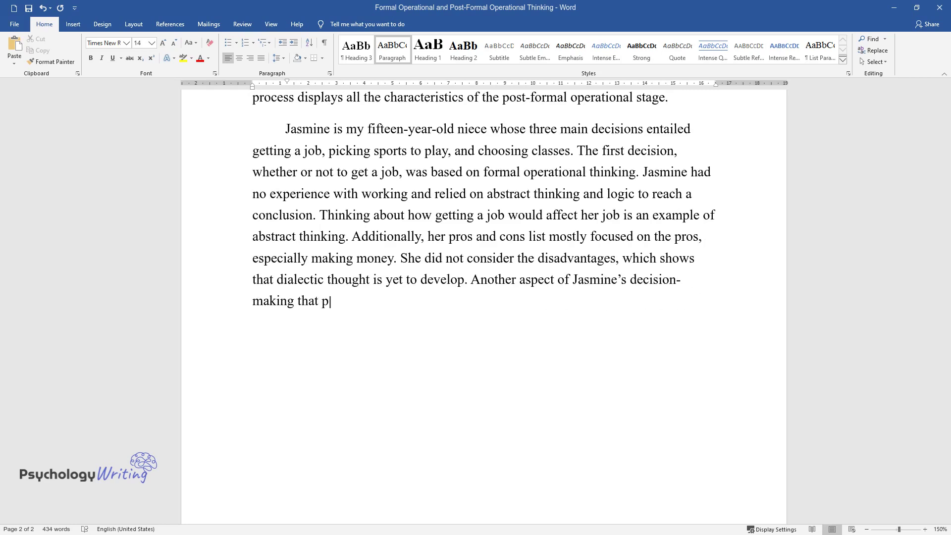
pyautogui.write('g that point to her being a formal operati')
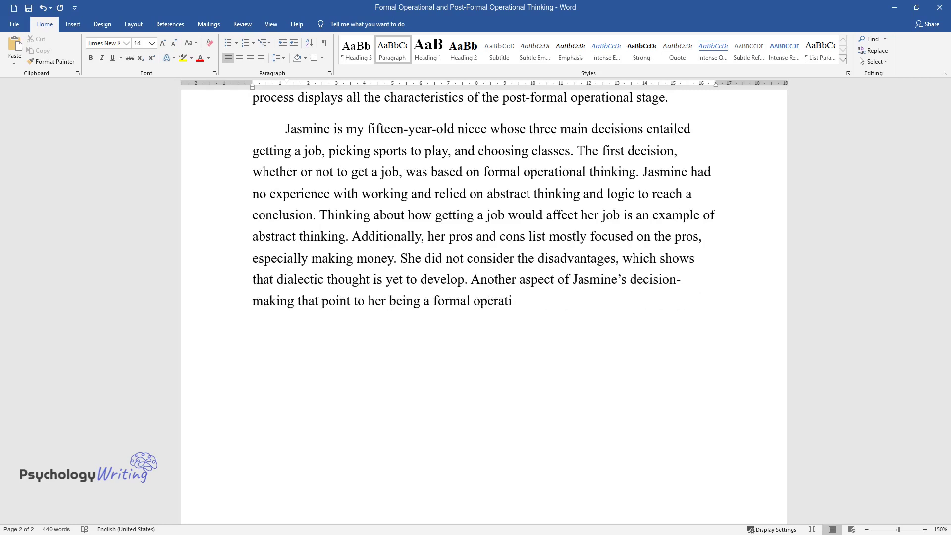
pyautogui.write('onalist is her tendency to consul')
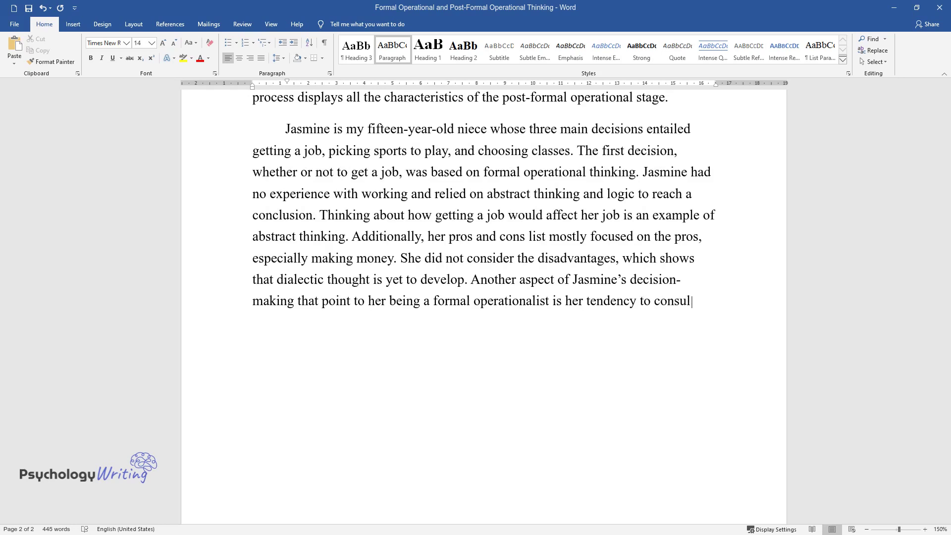
pyautogui.write('t people who have no bearing on h')
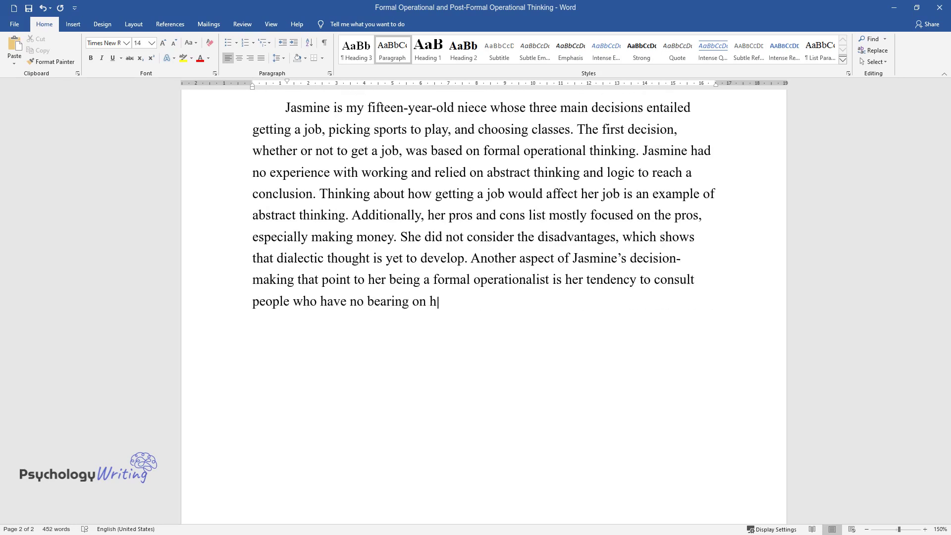
pyautogui.write('er decision. For instance, it is h')
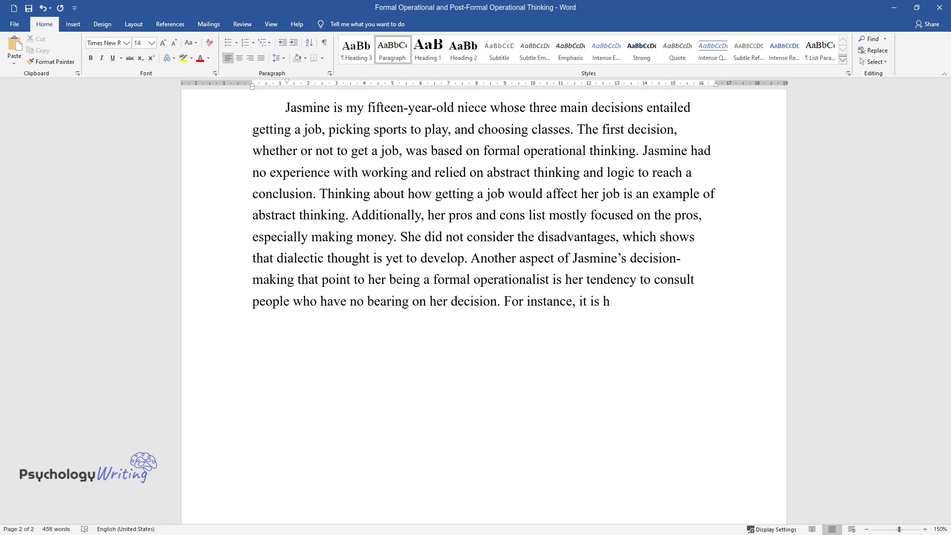
pyautogui.write('er mother who found the j')
pyautogui.write('ob and r')
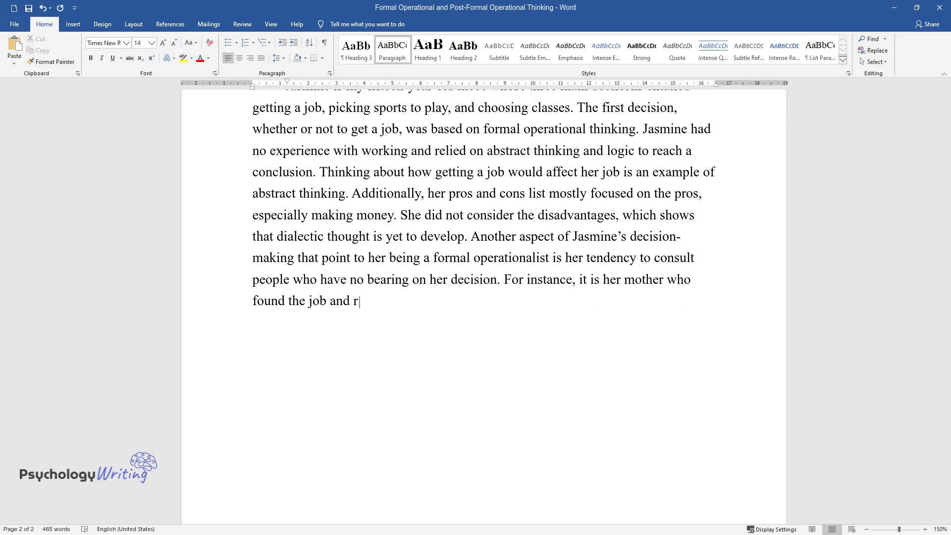
pyautogui.write('esearched')
# Type the paragraph analyzing the fifteen-year-old niece's job, sport and class decisions as formal operational thinking
pyautogui.write('hich are ')
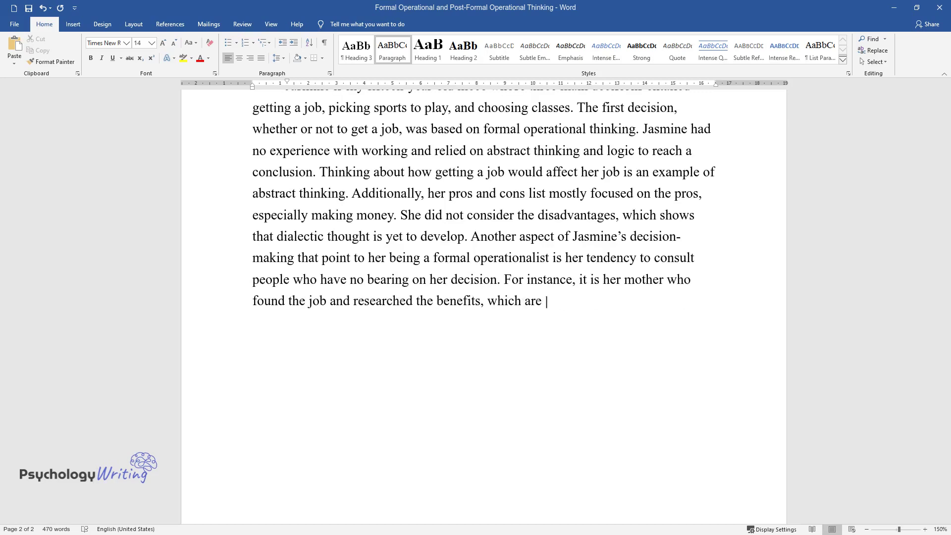
pyautogui.write('the most important aspects of the job. Jasmine also based')
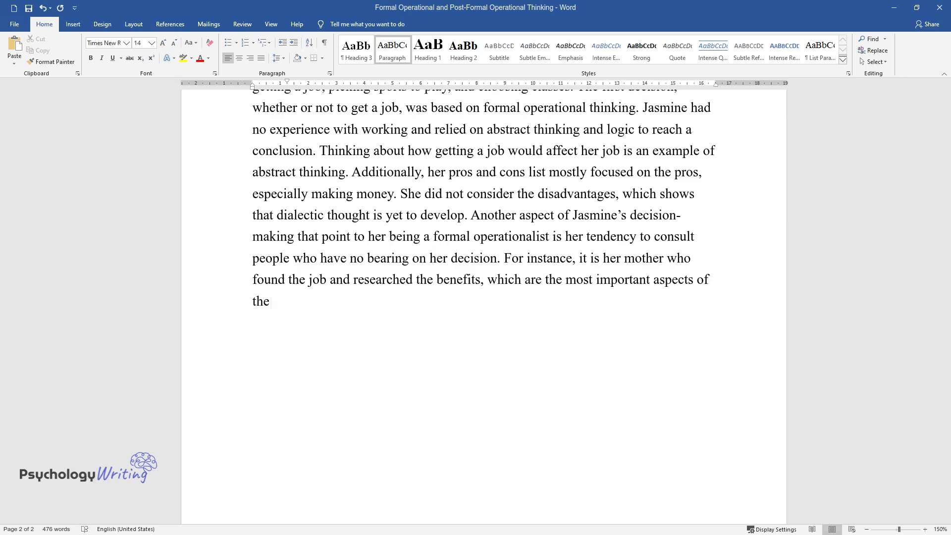
pyautogui.write(' her deci')
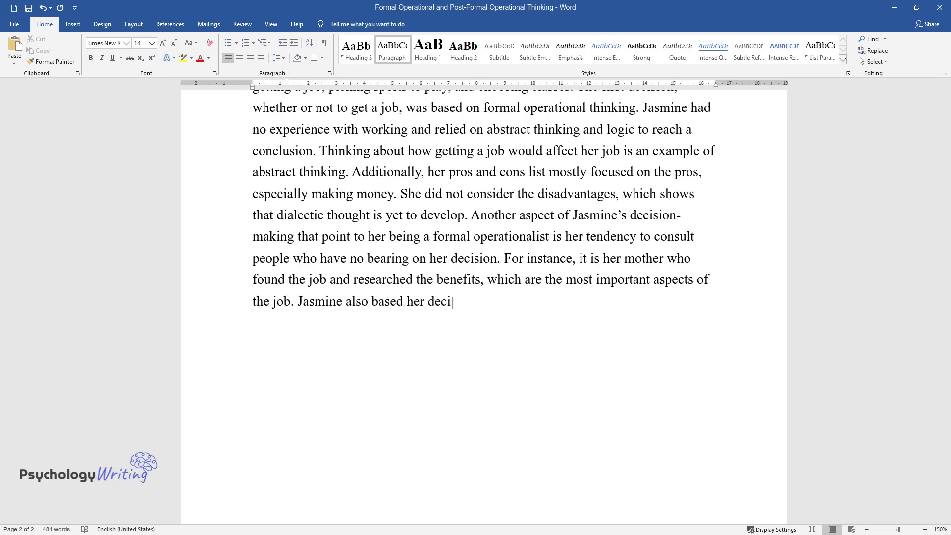
pyautogui.write('sion on what sport to play on wha')
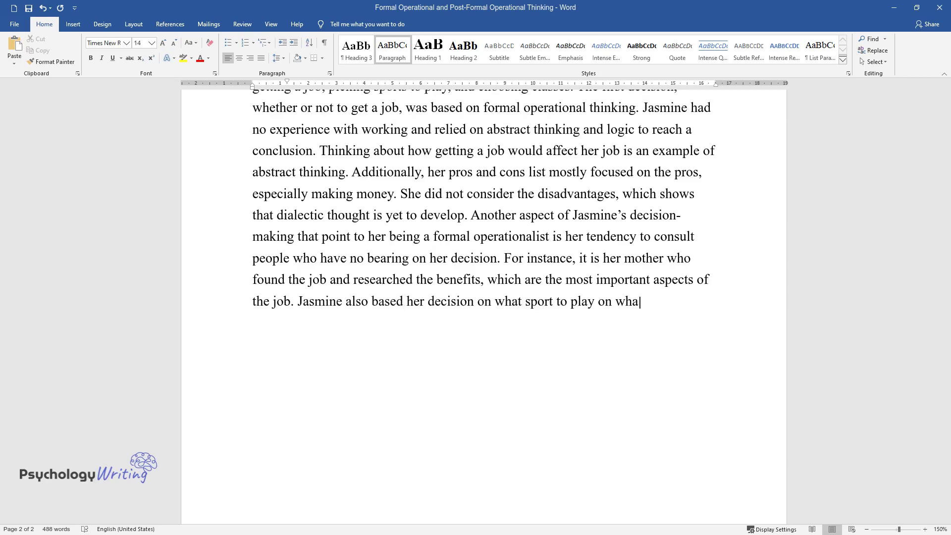
pyautogui.write('t her family and friends wanted f')
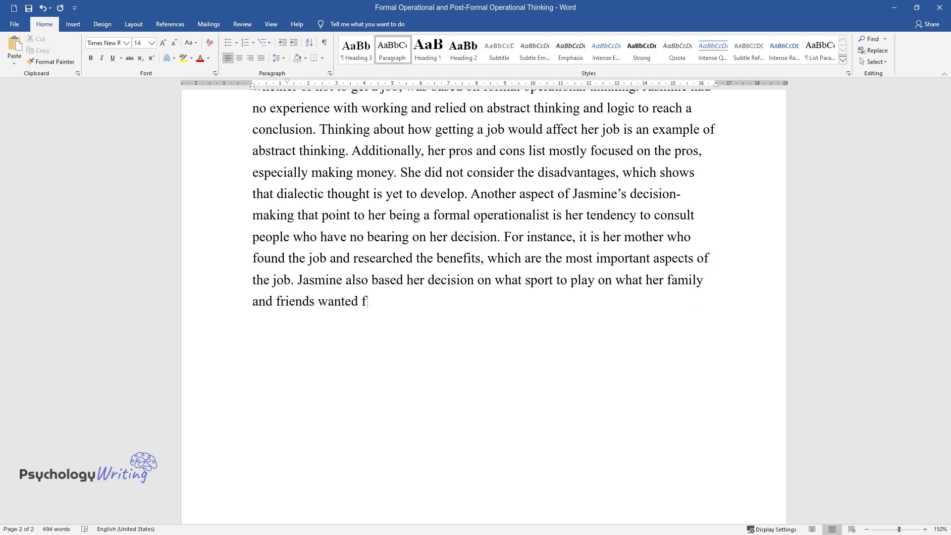
pyautogui.write('or her. Although her thinking is r')
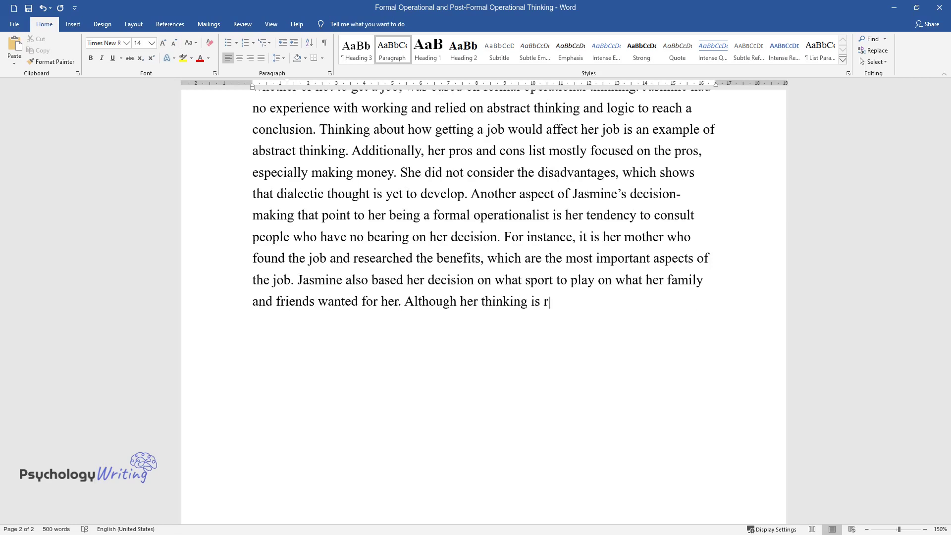
pyautogui.write('elatively developed, Jasmine is s')
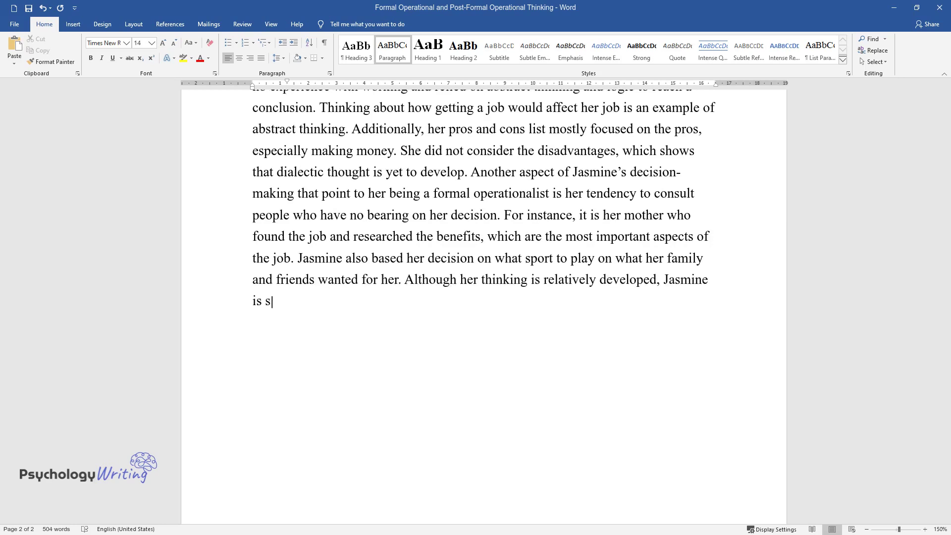
pyautogui.write('till a formal operationalist.')
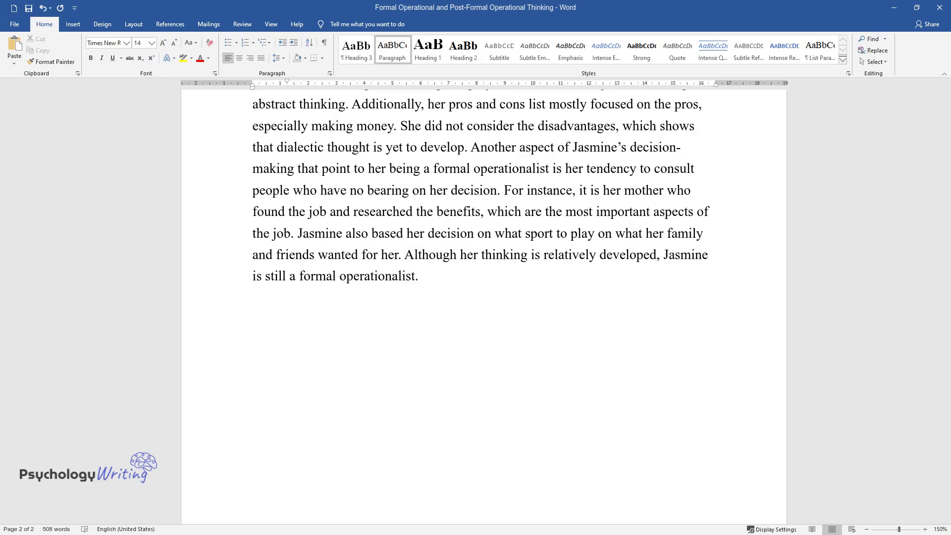
pyautogui.write('Since Carrie ')
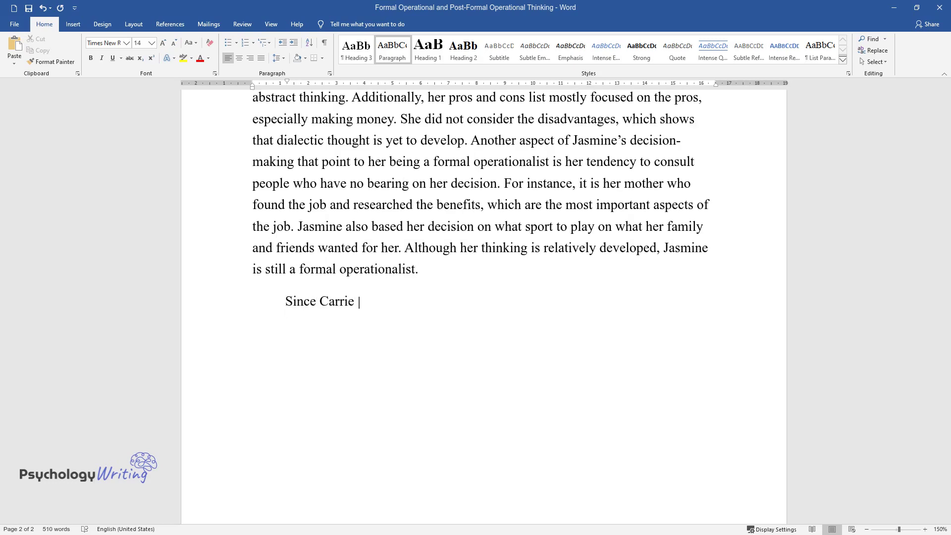
pyautogui.write('is already a post-formal operation')
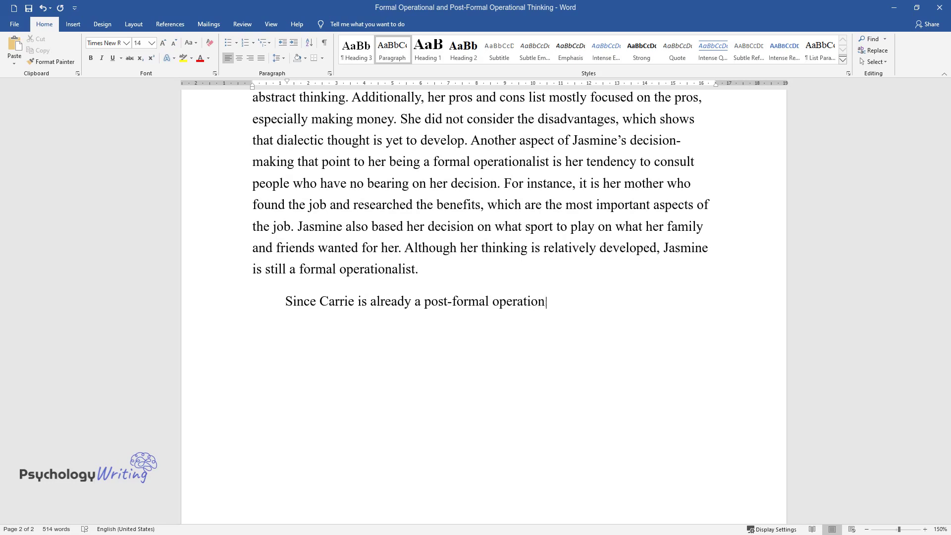
pyautogui.write('alist, there is no other stage to')
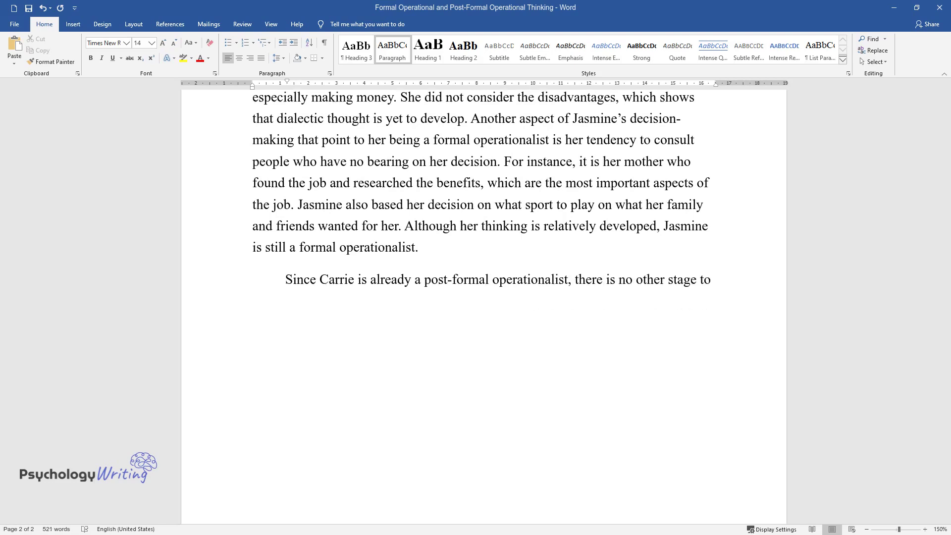
pyautogui.write(' which she can progress. However, ')
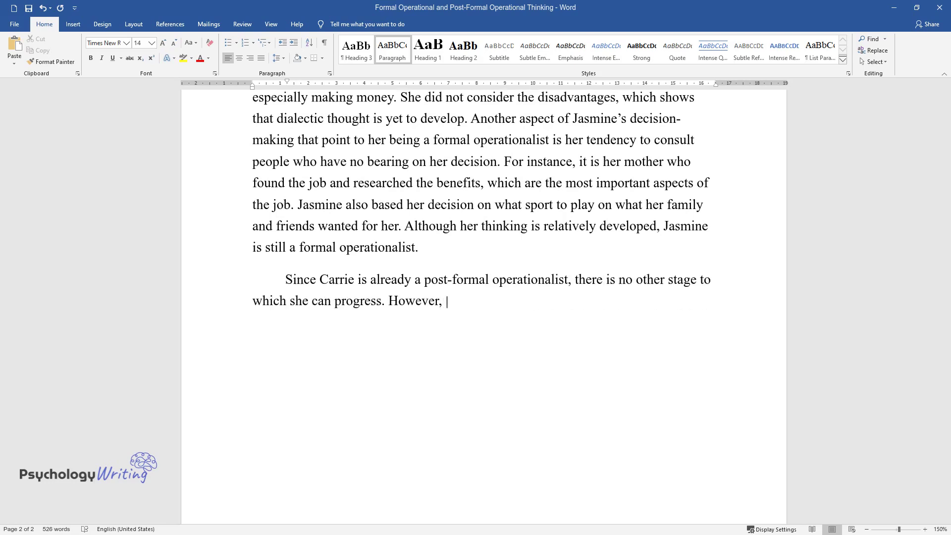
pyautogui.write('Jasmine shows signs progressing fr')
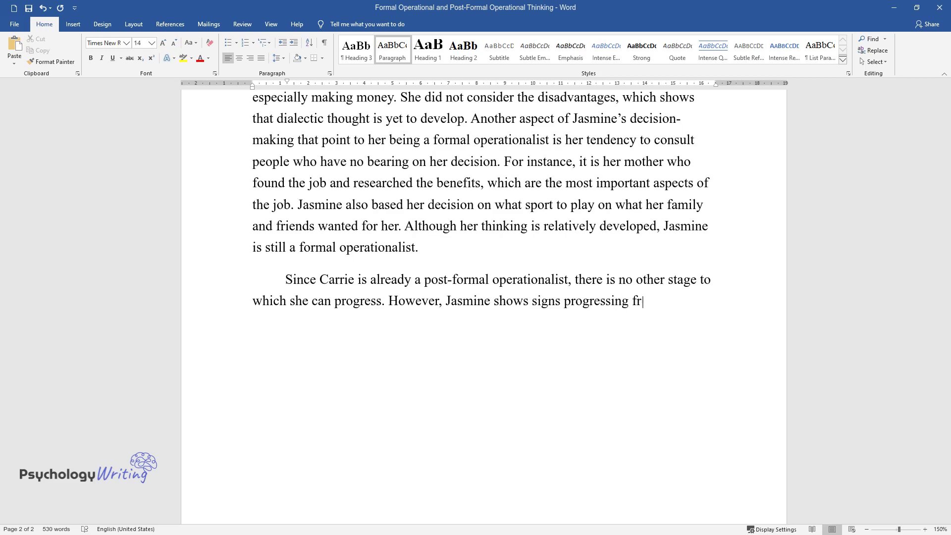
pyautogui.write('om the formal to post-form')
pyautogui.write('al opera')
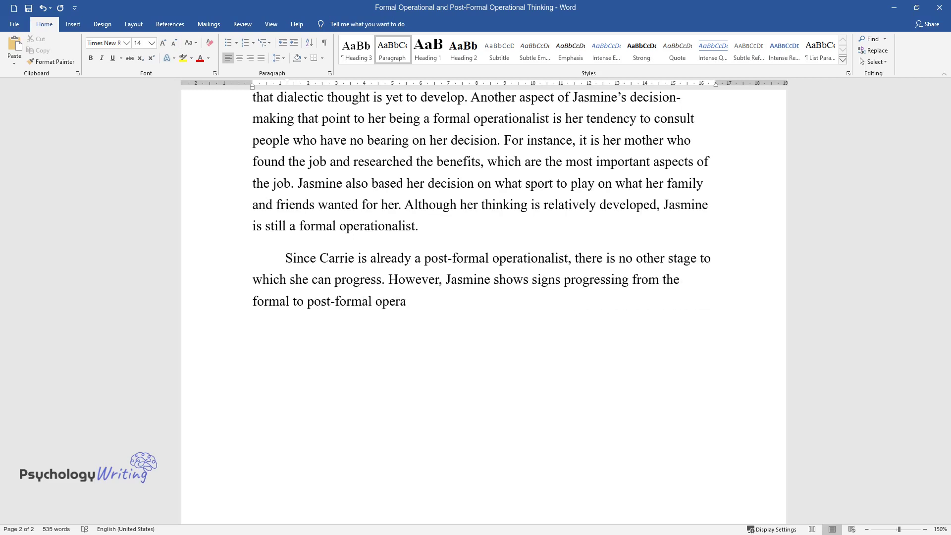
pyautogui.write('tional stage. For instance, she re')
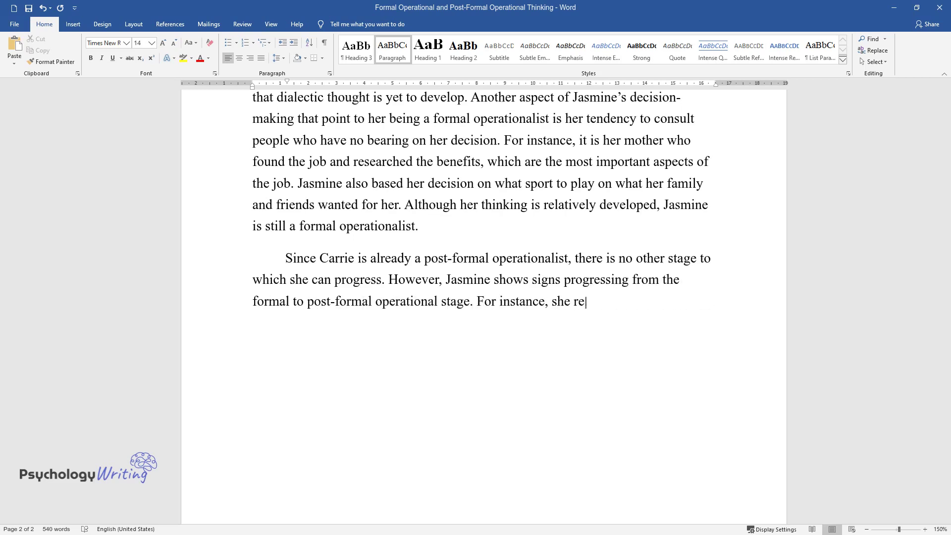
pyautogui.write('evaluated her decision on the clas')
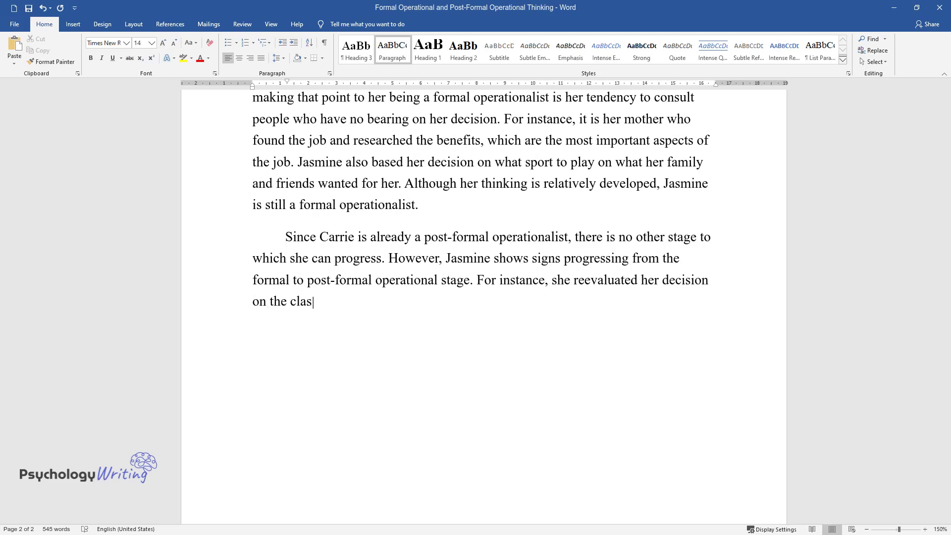
pyautogui.write('ses taken and considered taking a')
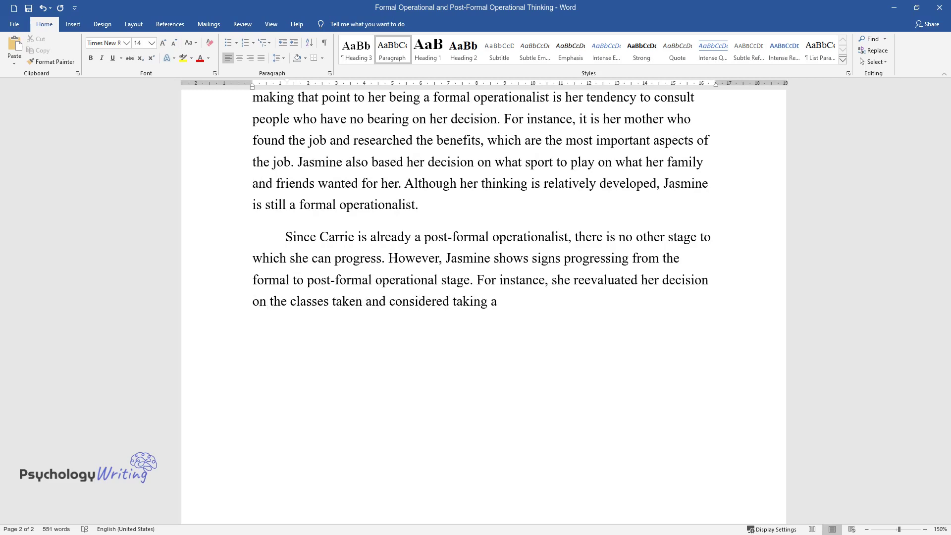
pyautogui.write(' different language class. This ind')
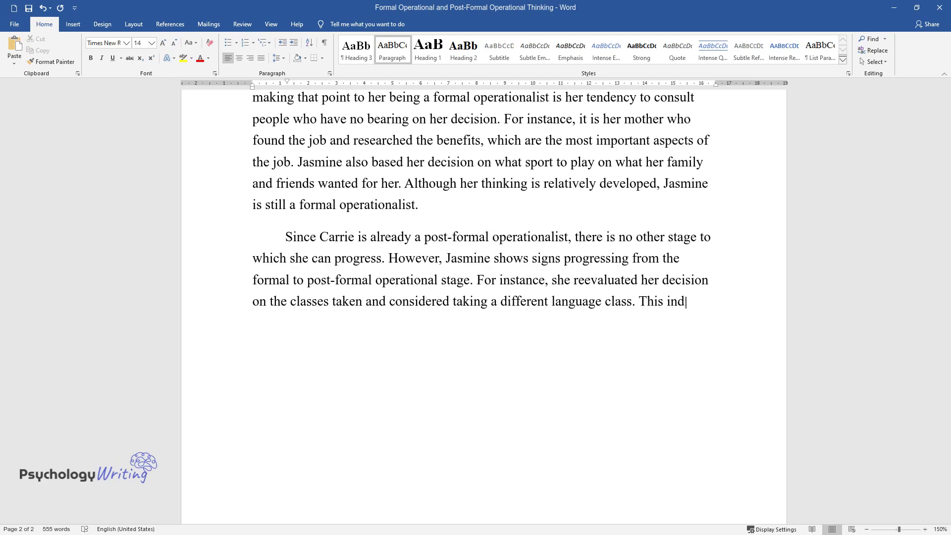
pyautogui.write('icates that she has gained valuabl')
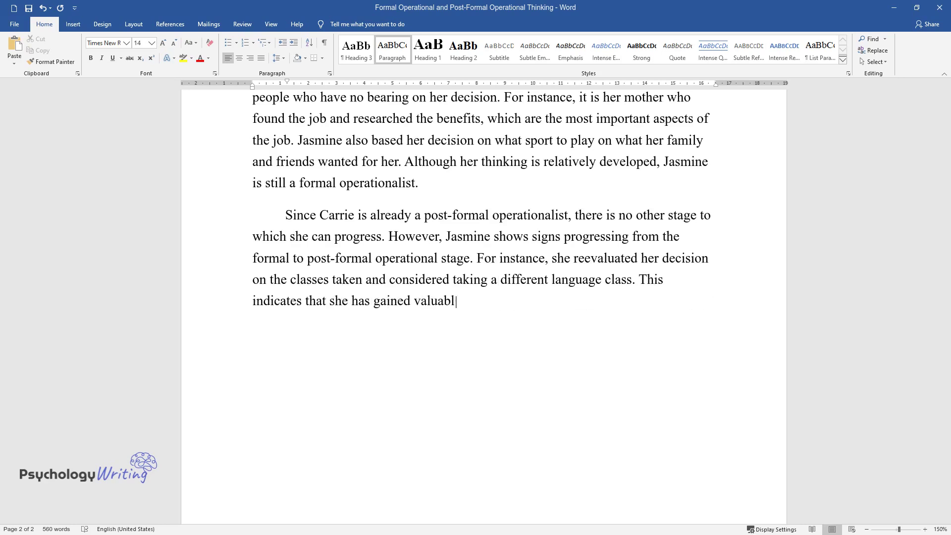
pyautogui.write('e experience to help her decision-')
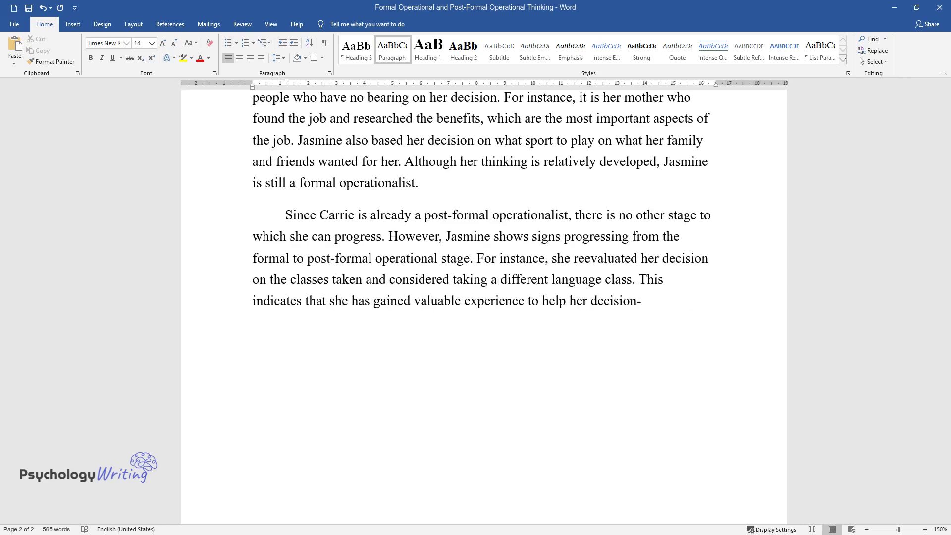
pyautogui.write('making process. It also demonstrat')
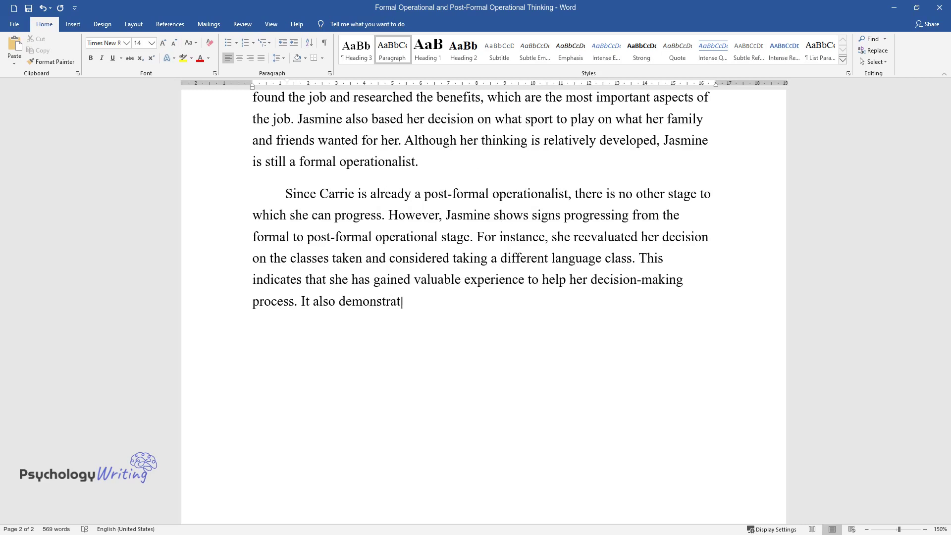
pyautogui.write('es an appreciation of the complex')
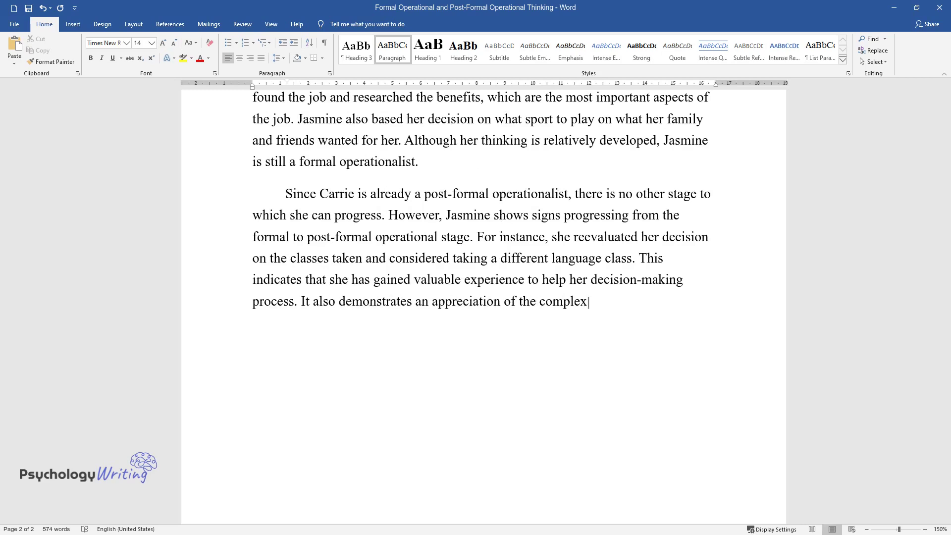
pyautogui.write('ity of decision-making and the nee')
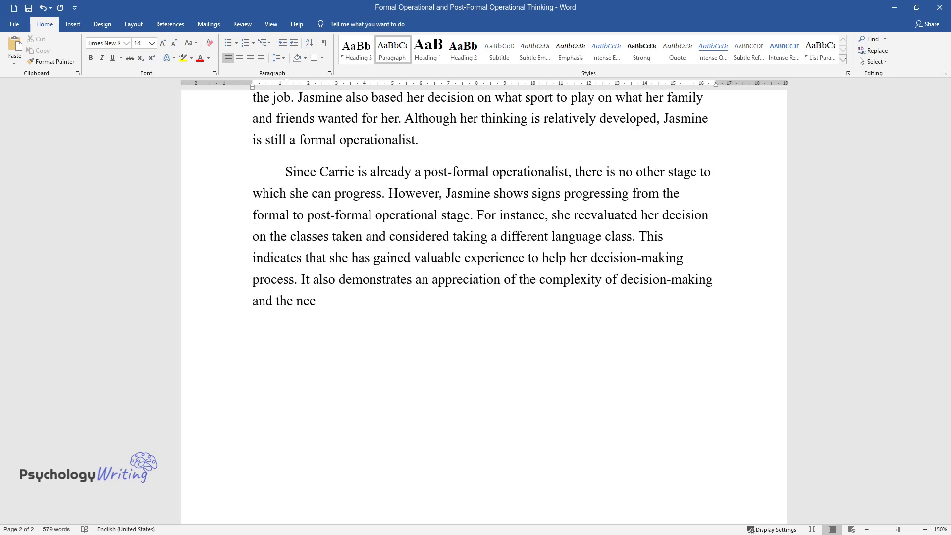
pyautogui.write('d to weigh conflicting ideas to ar')
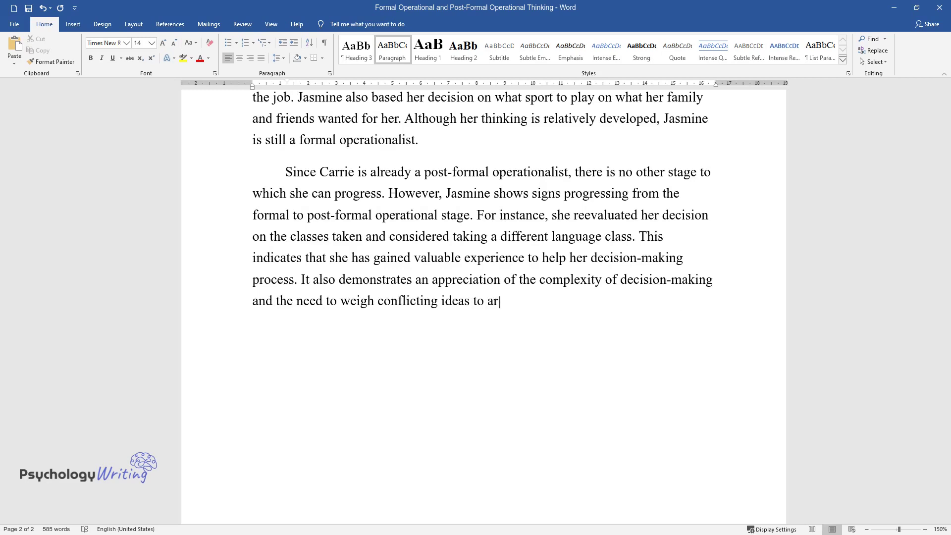
pyautogui.write('rive at a conclusion. Overall, int')
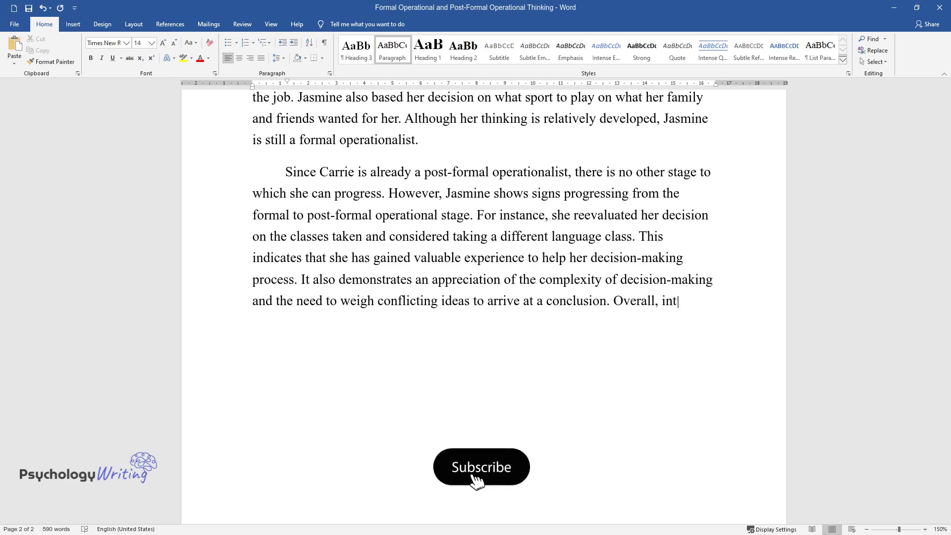
pyautogui.write('erviewing my sister and niece help')
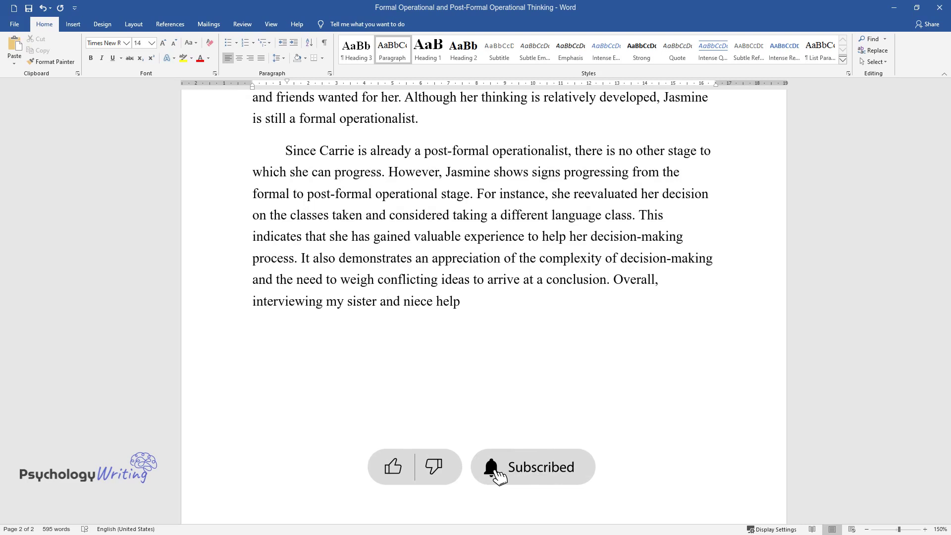
pyautogui.write('ed me get a deeper insight of the ')
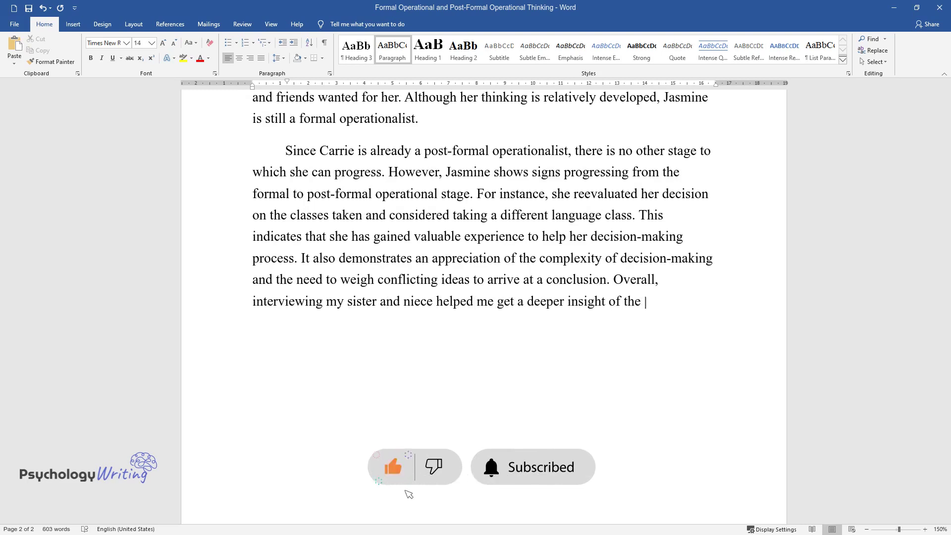
pyautogui.write('different cognitive developmental stages.')
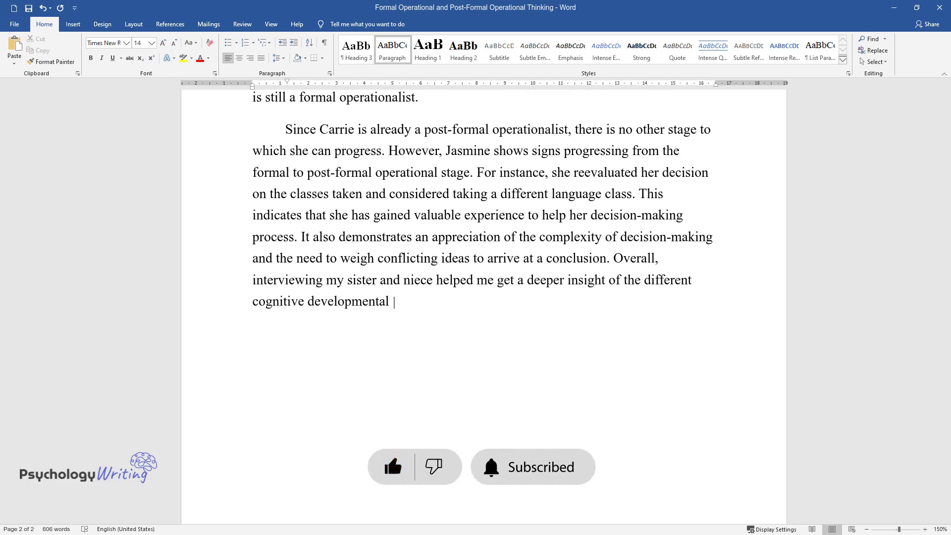